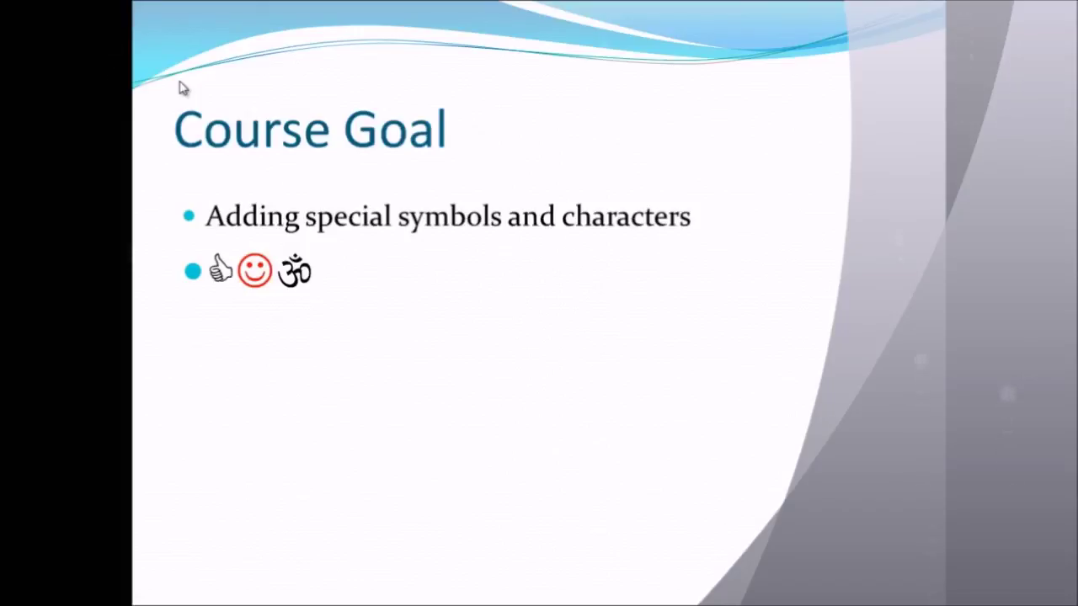
Step: Exit the slide show and add an empty bullet after 'characters' on the Course Goal slide
key("Escape")
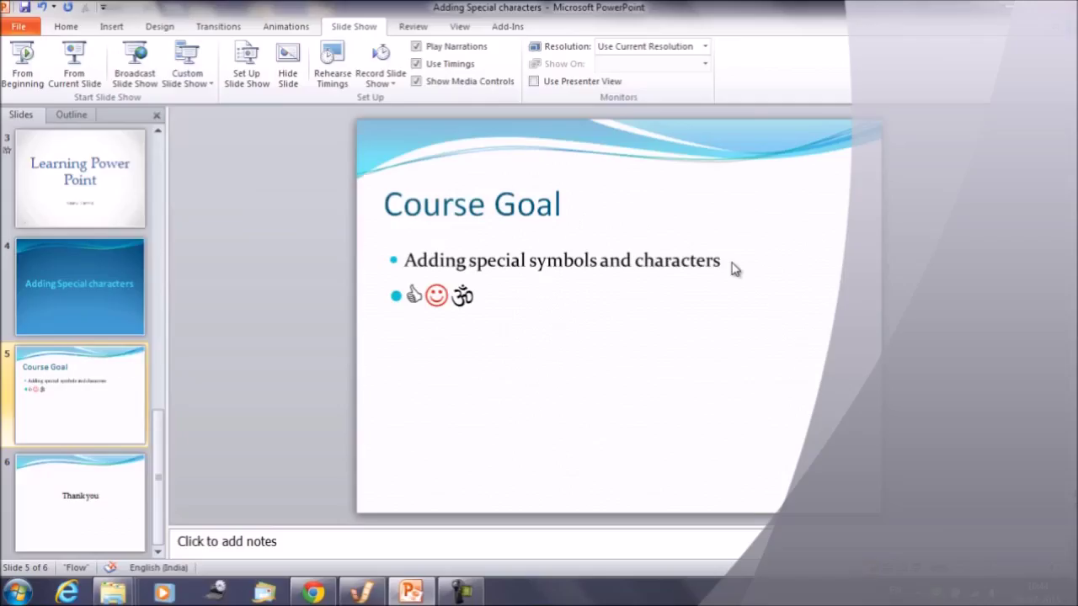
left_click(723, 263)
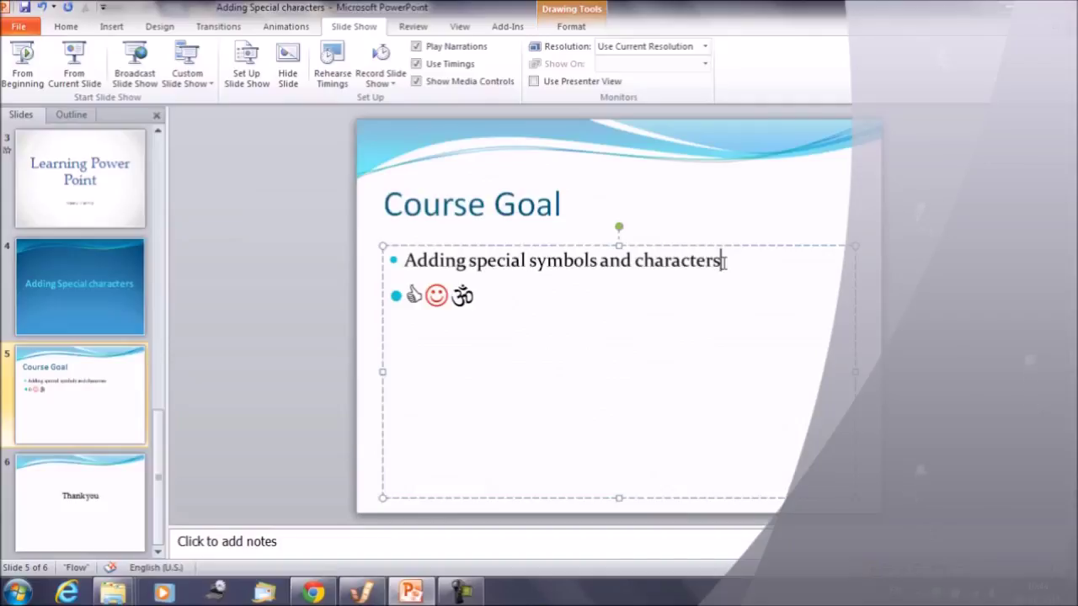
key("Return")
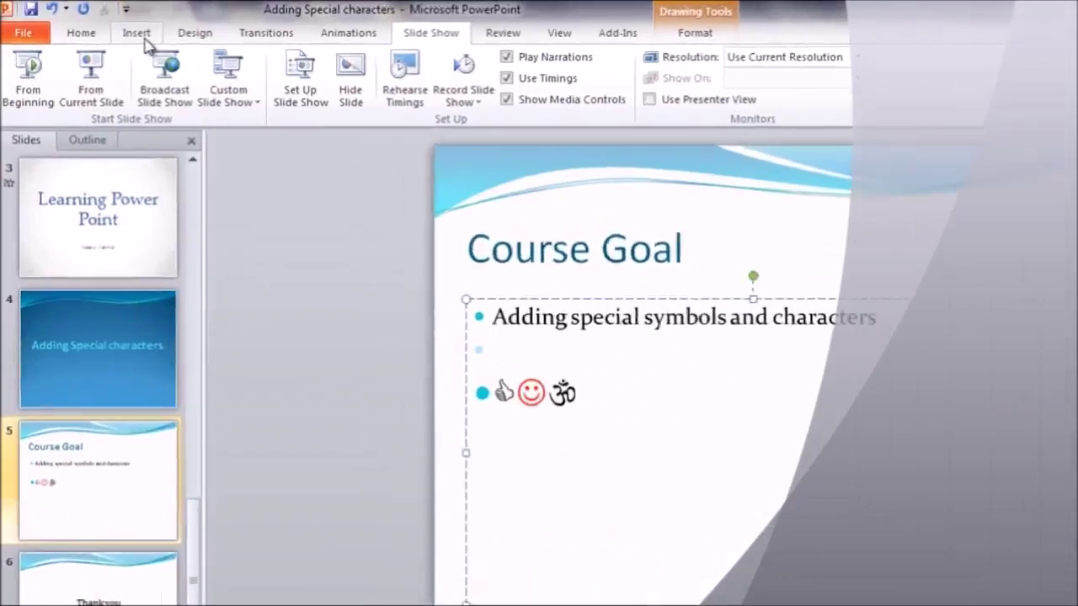
left_click(118, 31)
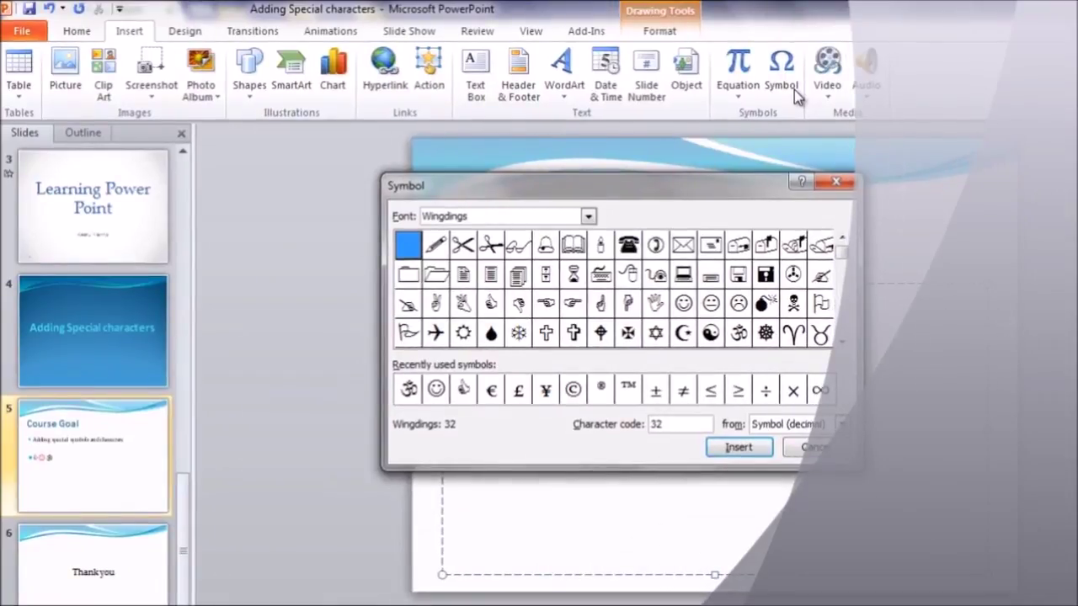
Step: Change the Symbol dialog font from Wingdings to Arial, after briefly trying Mael
left_click(588, 216)
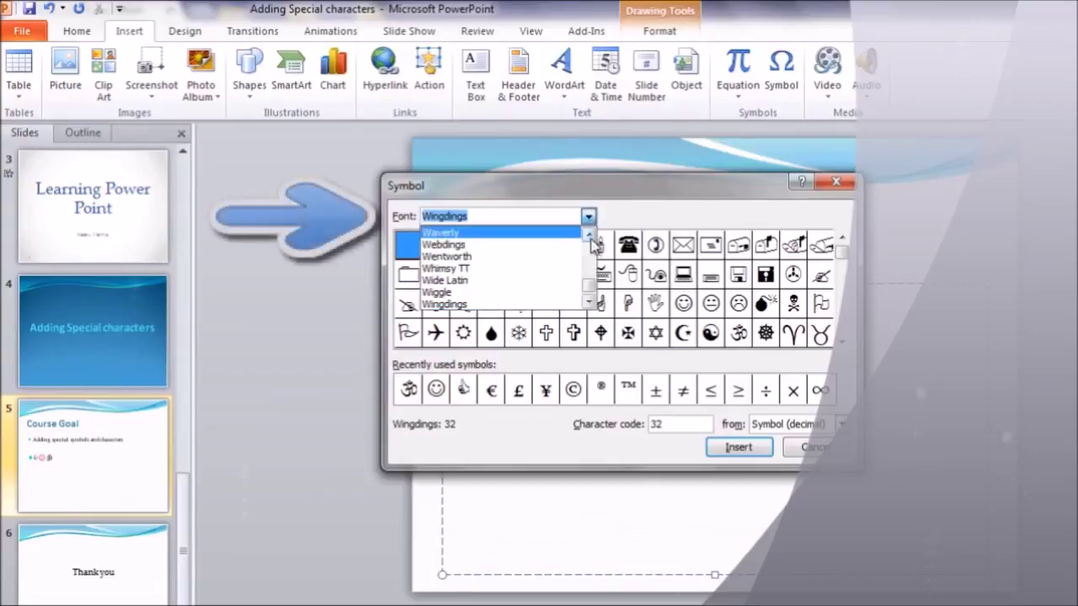
left_click(589, 235)
scroll(589, 239, "up", 3)
scroll(590, 238, "up", 3)
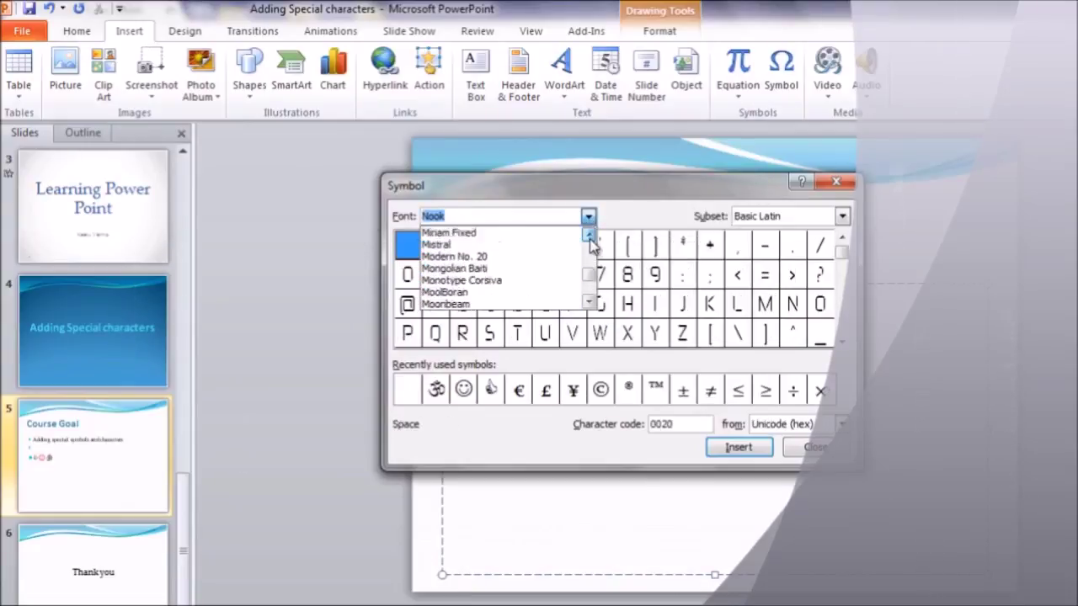
scroll(590, 238, "up", 3)
scroll(590, 239, "up", 2)
left_click(493, 272)
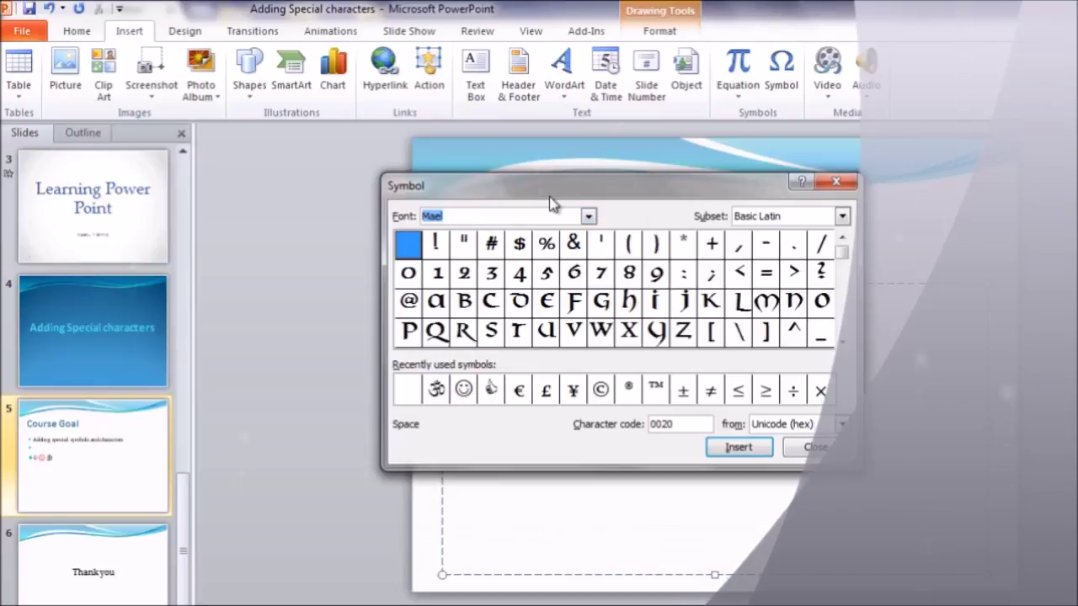
left_click(588, 216)
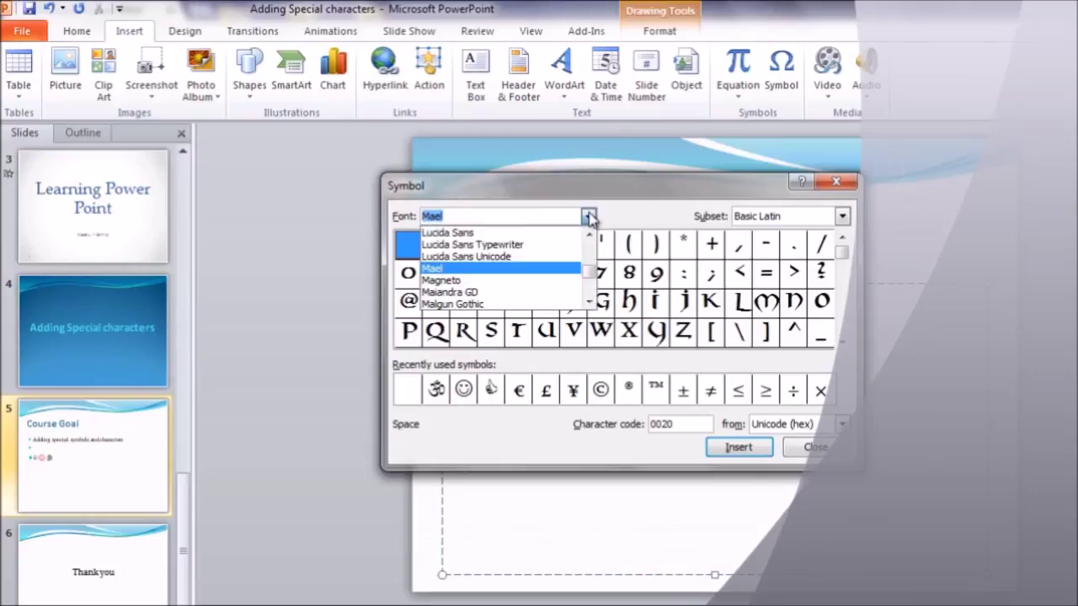
type("arai")
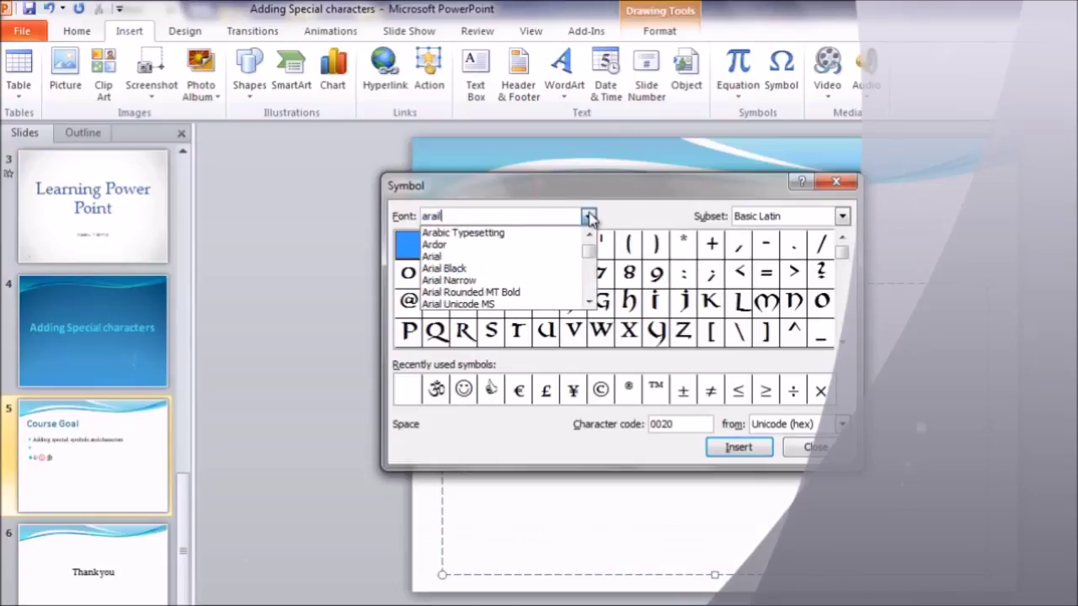
left_click(589, 217)
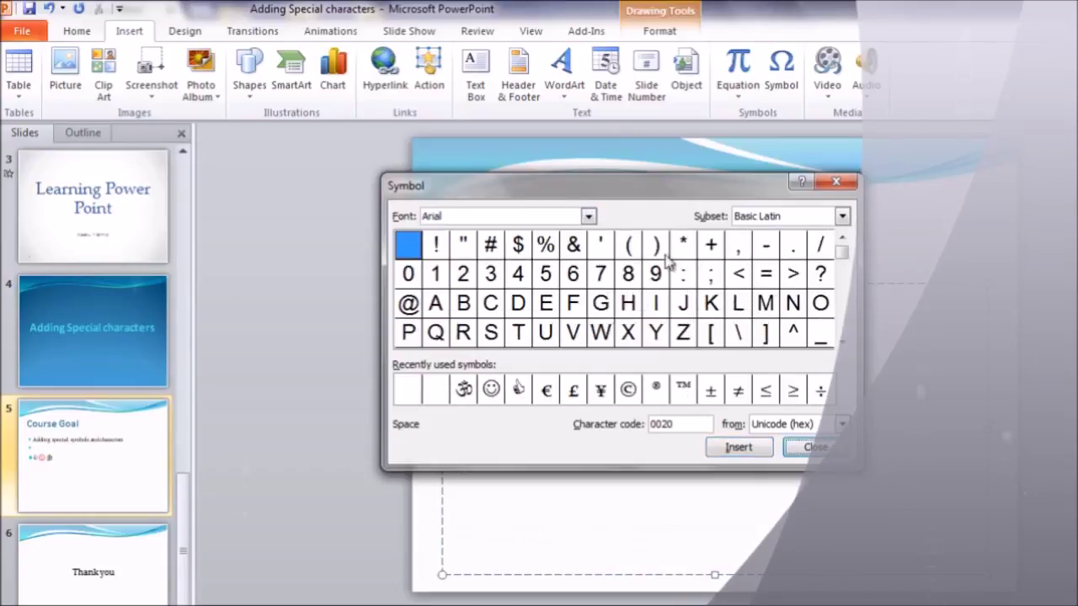
Step: Scroll the Symbol dialog's character grid to locate the $ character
left_click(841, 342)
left_click(841, 342)
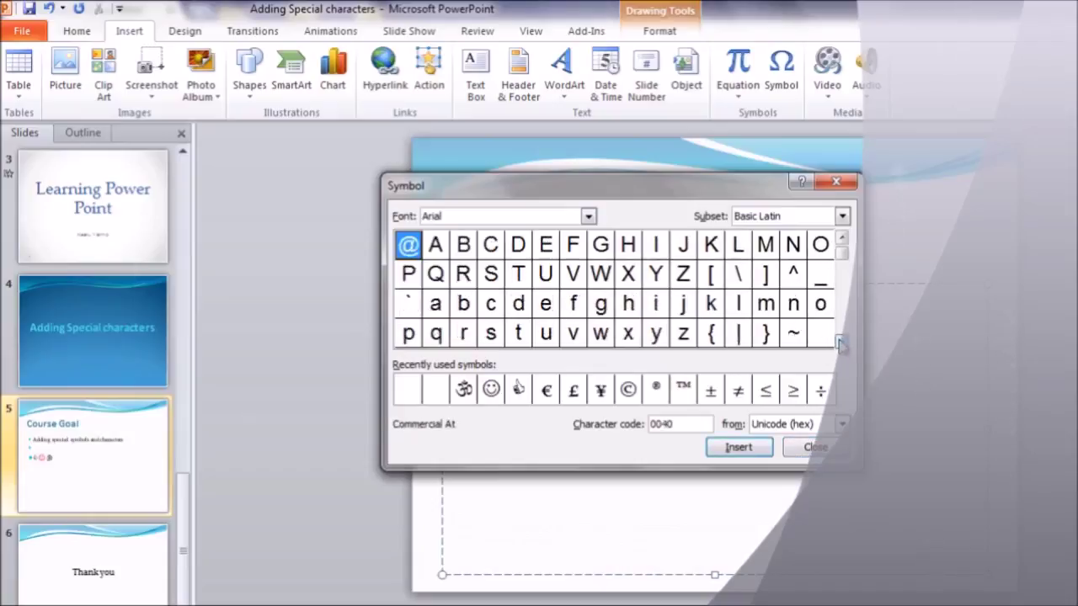
left_click(840, 342)
left_click(840, 342)
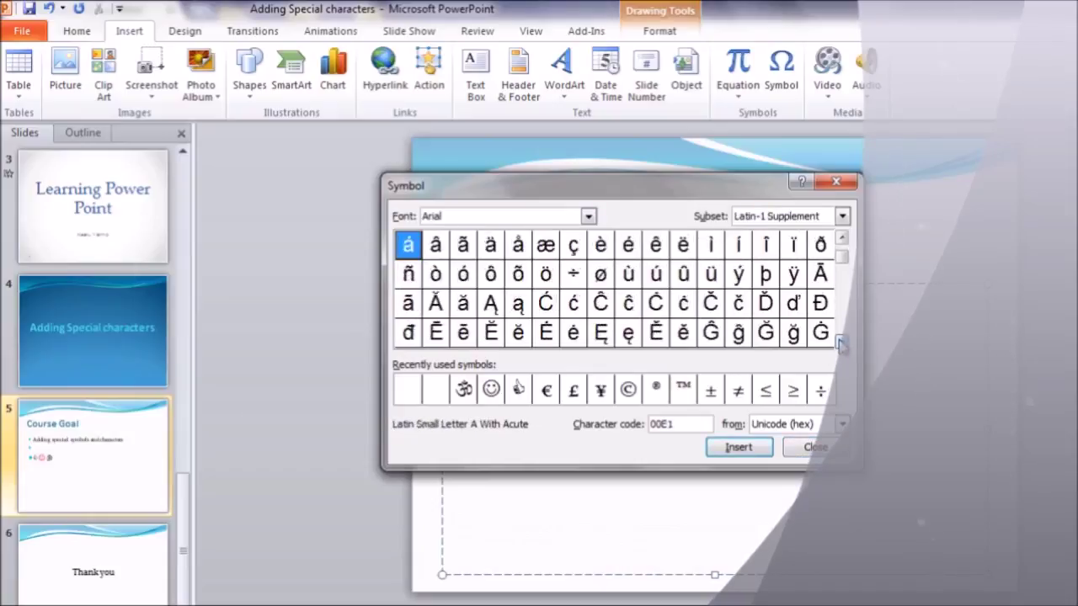
left_click(840, 342)
left_click(840, 342)
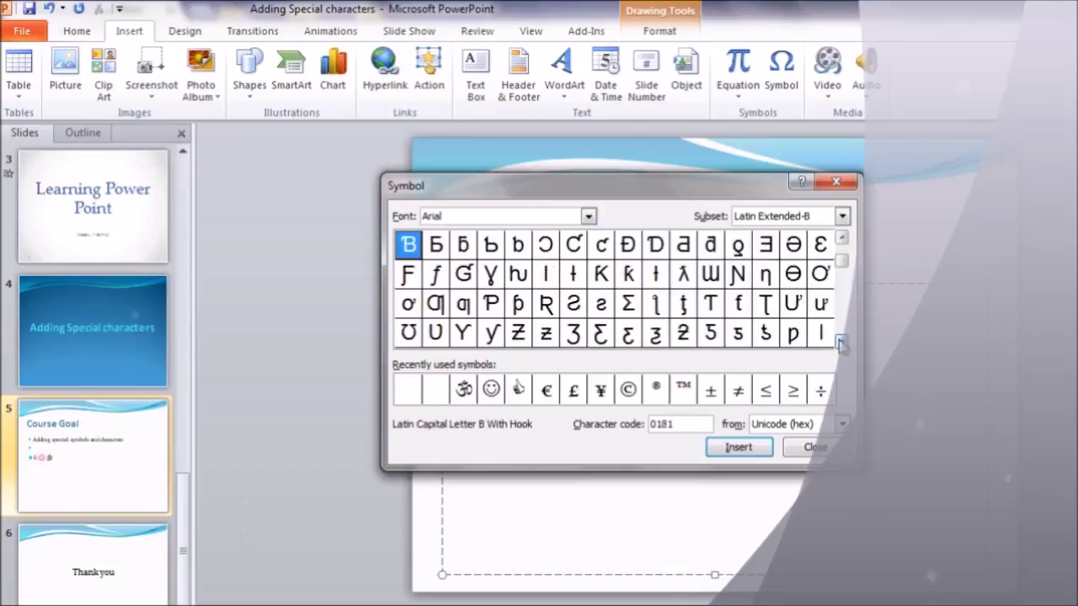
left_click(841, 341)
left_click(840, 342)
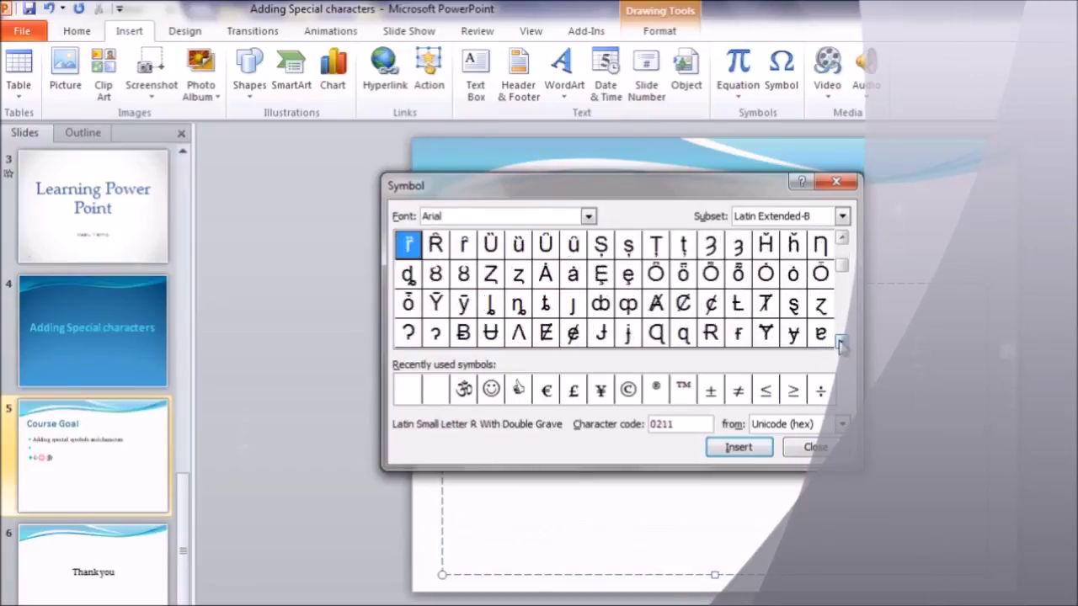
left_click(841, 342)
left_click(840, 341)
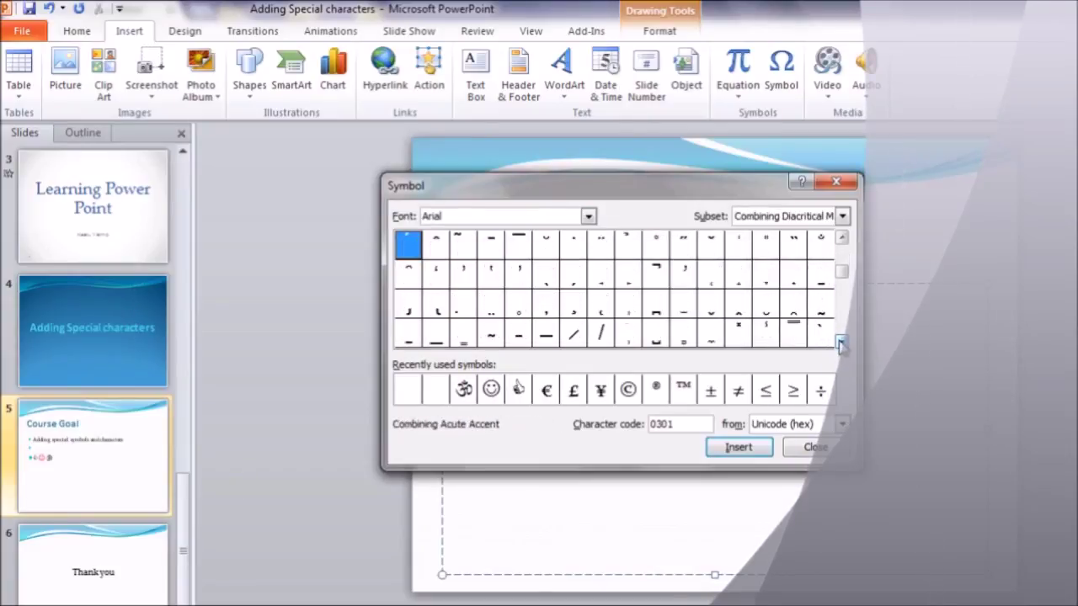
left_click(840, 342)
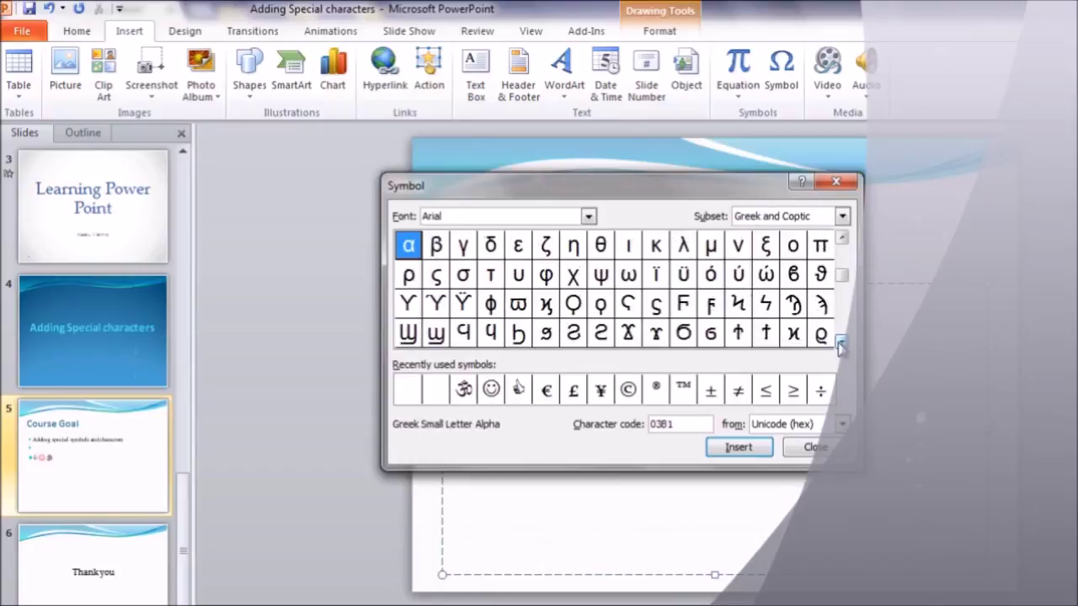
left_click(840, 342)
left_click(840, 342)
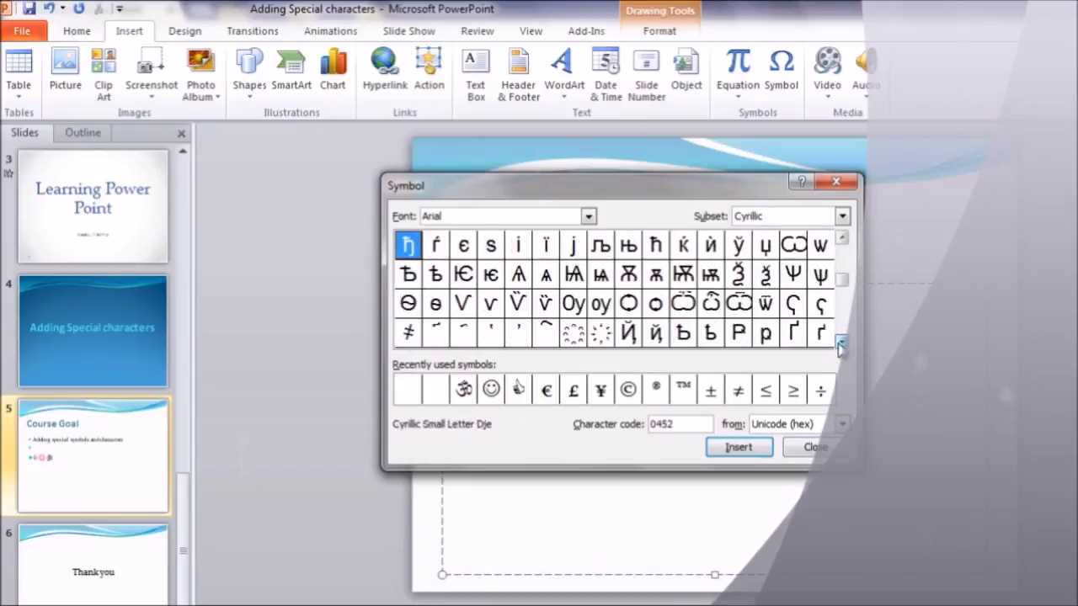
left_click(840, 343)
left_click(841, 343)
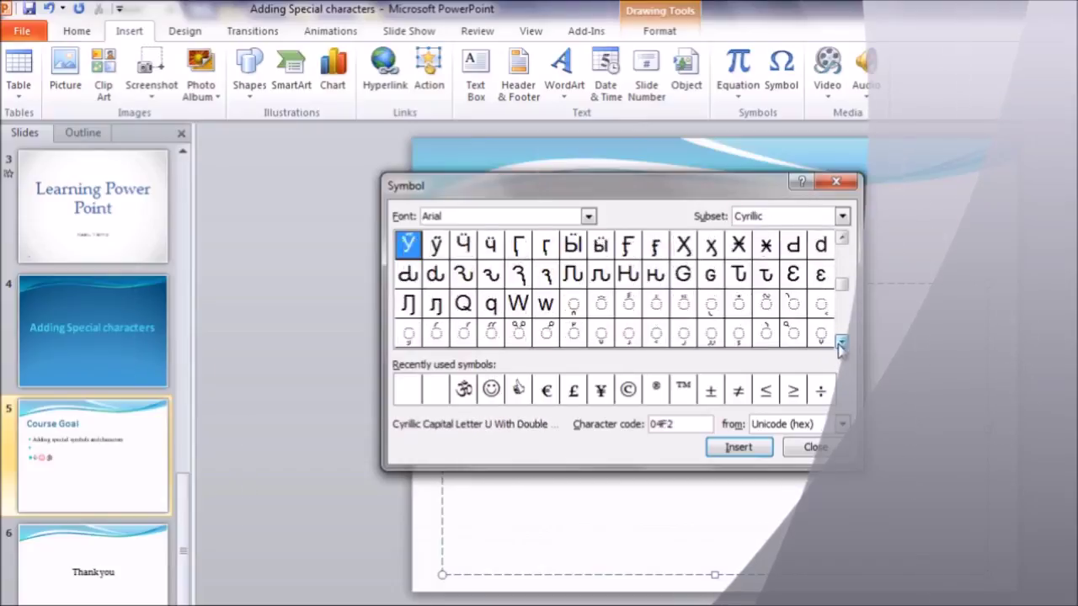
left_click(840, 343)
left_click(841, 343)
left_click(841, 344)
left_click_drag(842, 291, 842, 240)
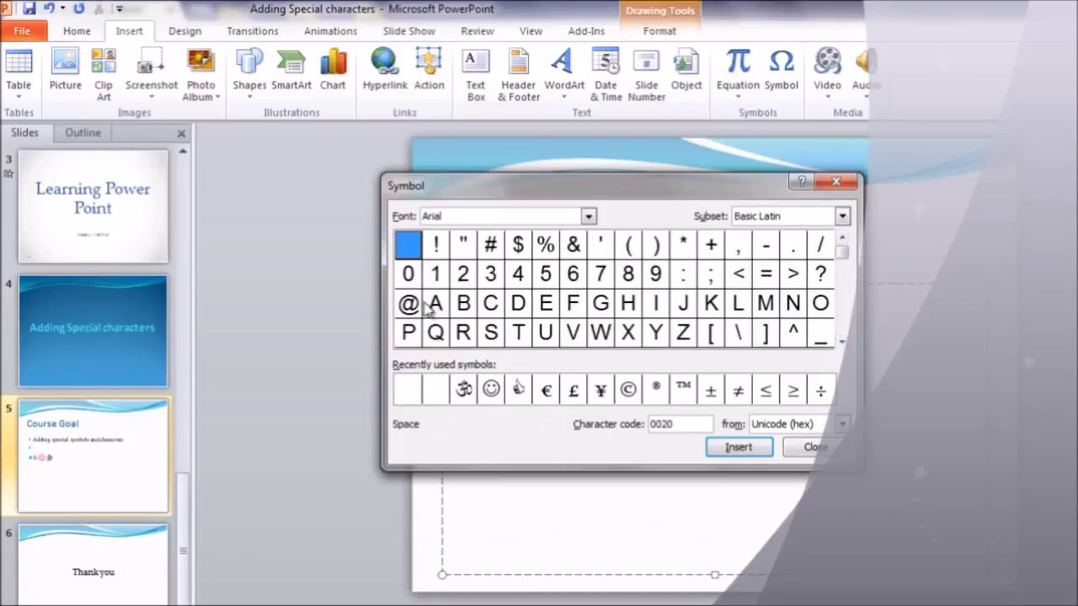
Step: Insert a dollar sign on the new bullet and close the Symbol dialog
left_click(412, 308)
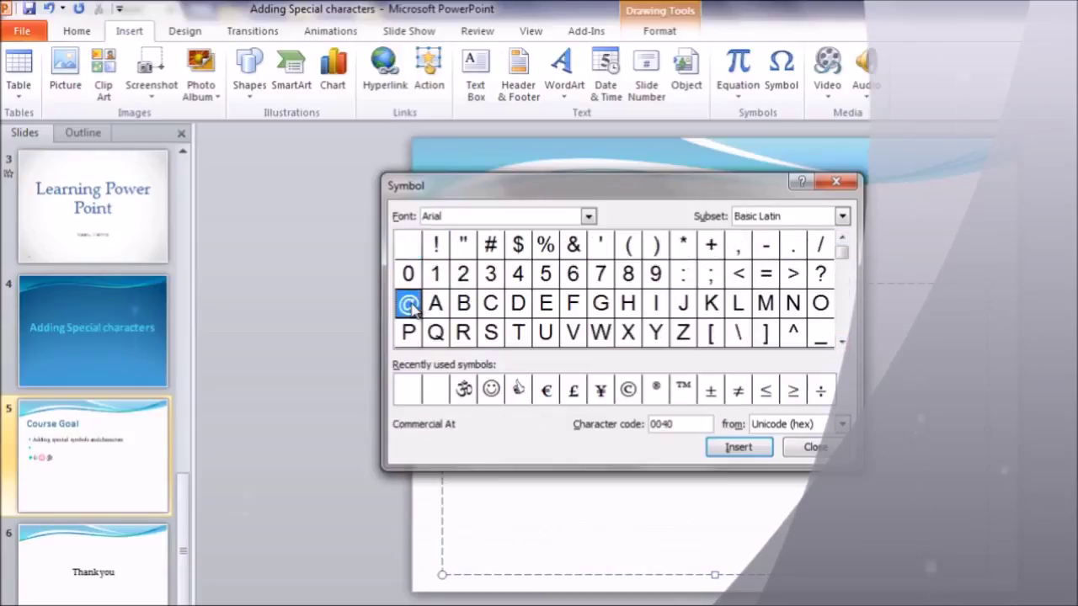
left_click(519, 249)
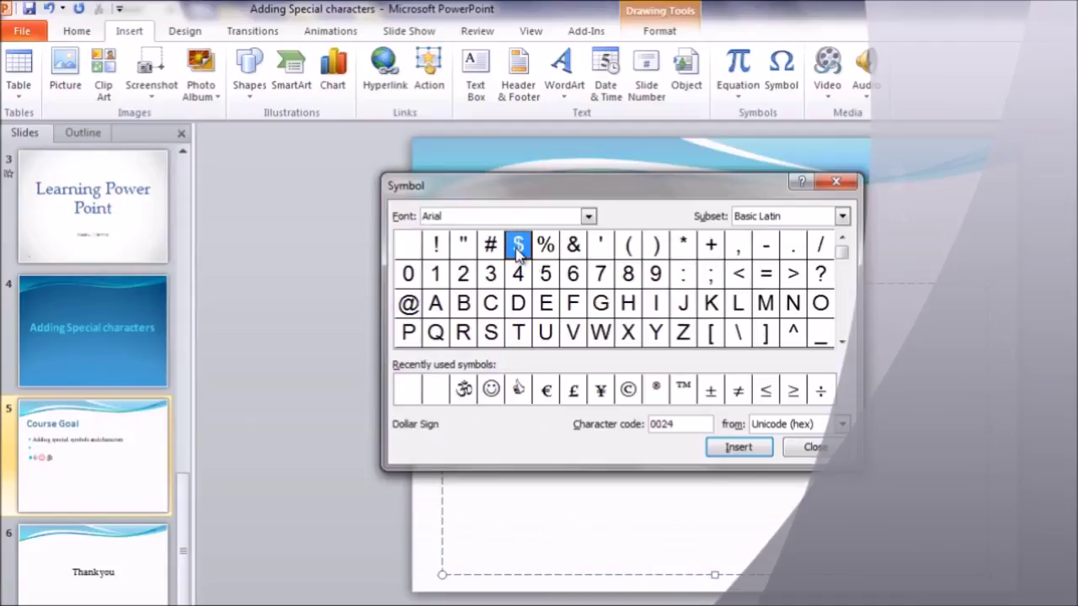
left_click(741, 449)
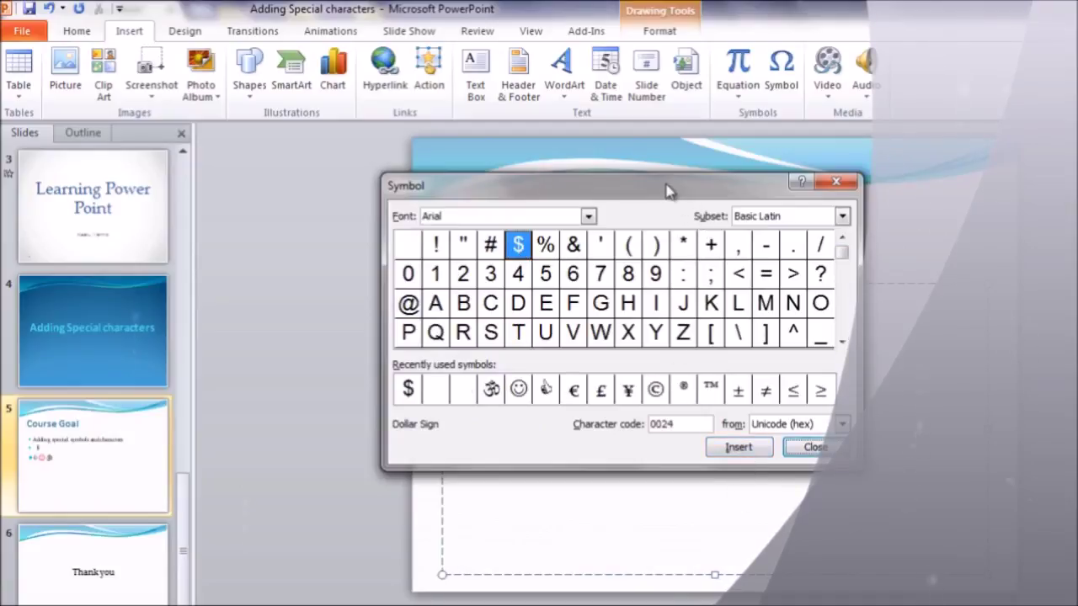
right_click(732, 200)
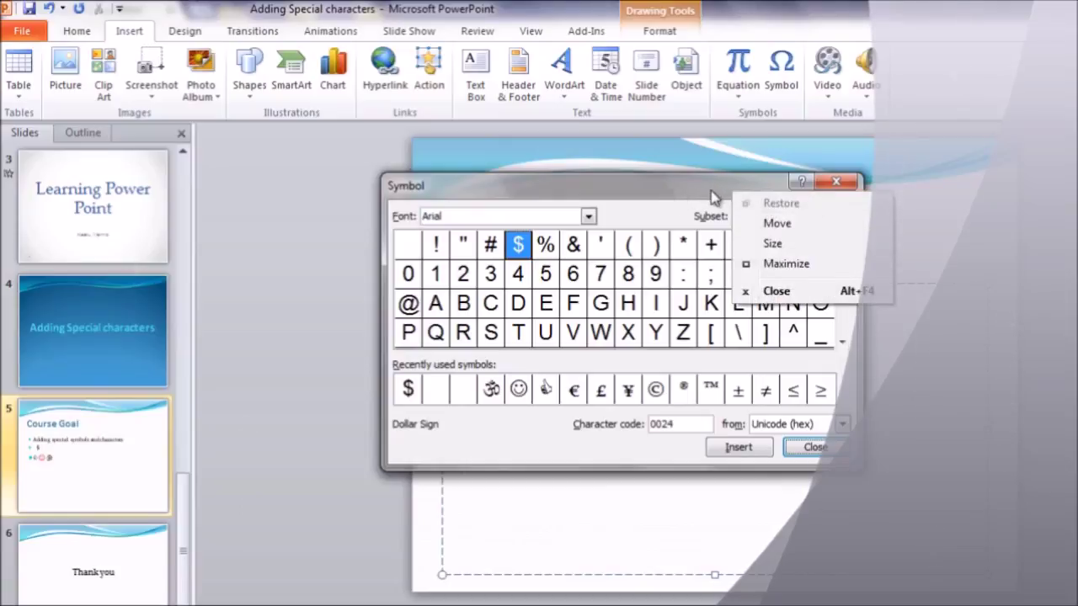
left_click(712, 196)
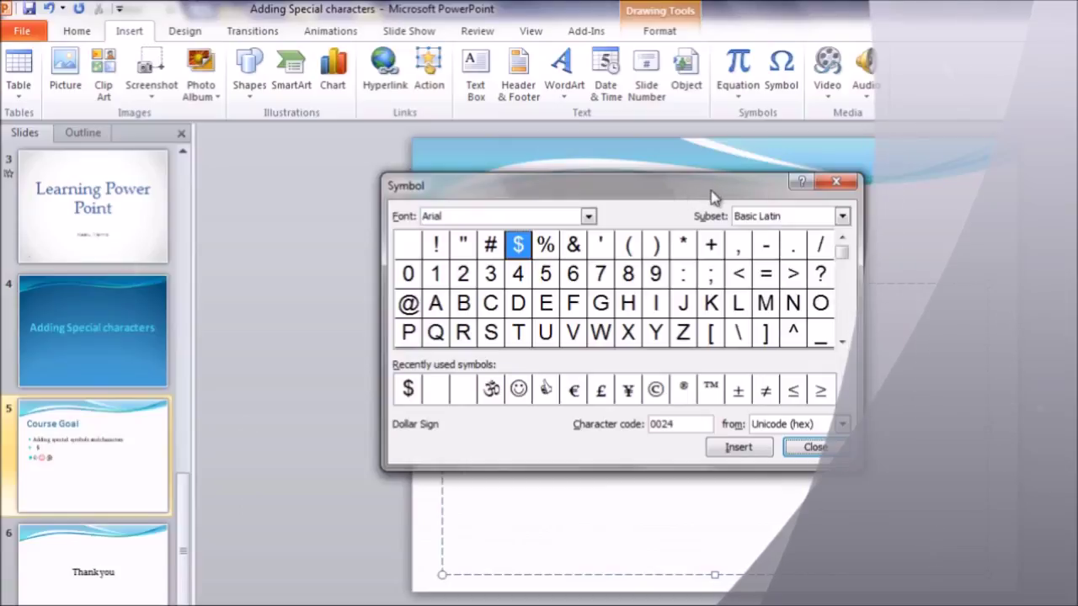
left_click(815, 448)
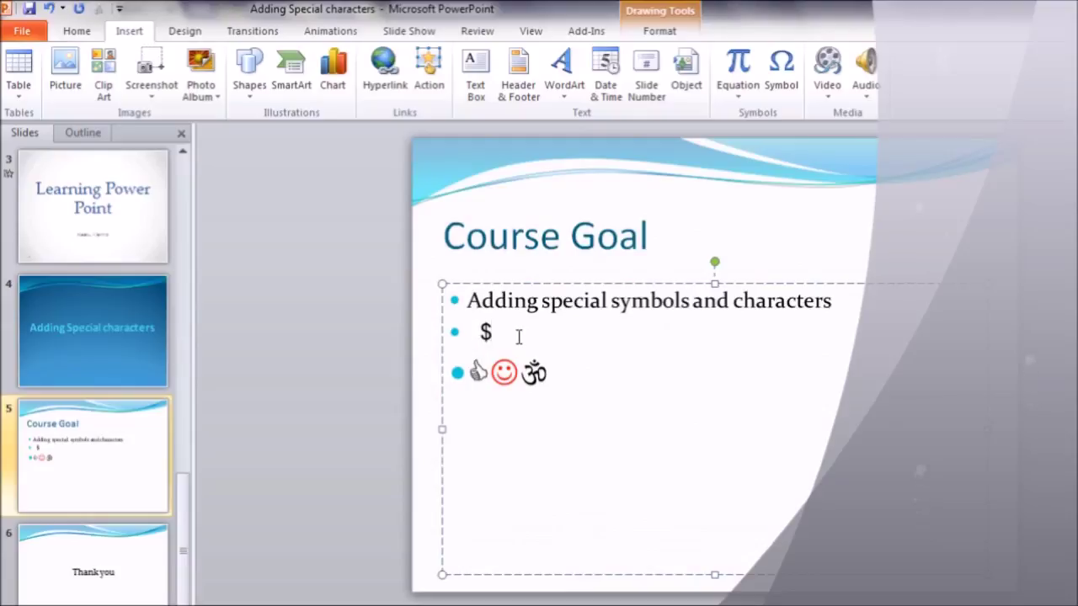
Step: Insert @ and % after the dollar sign so the bullet reads '$@%'
left_click(787, 84)
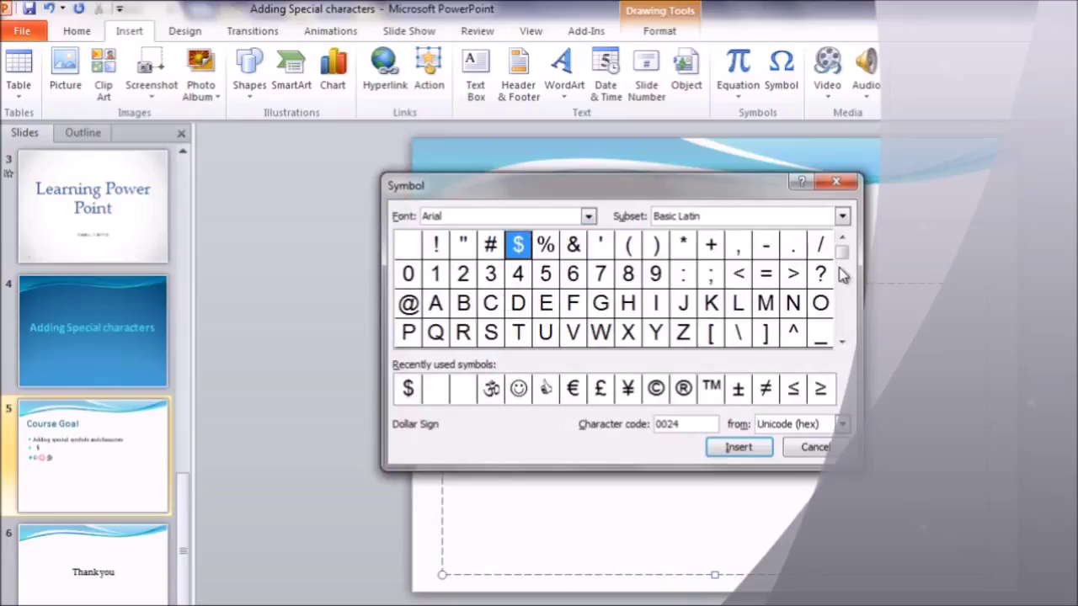
left_click(410, 305)
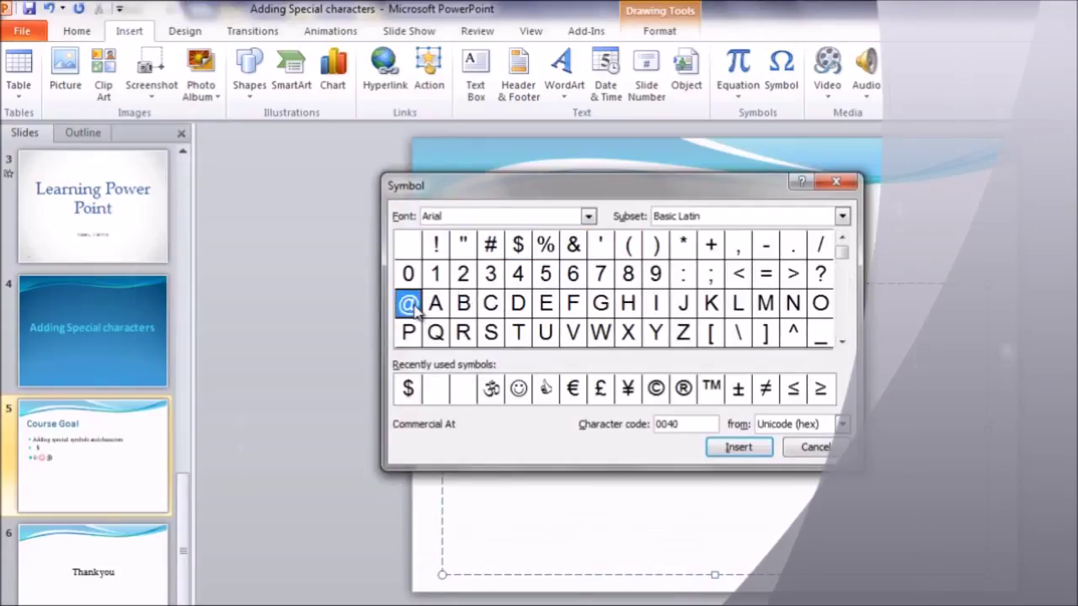
left_click(731, 448)
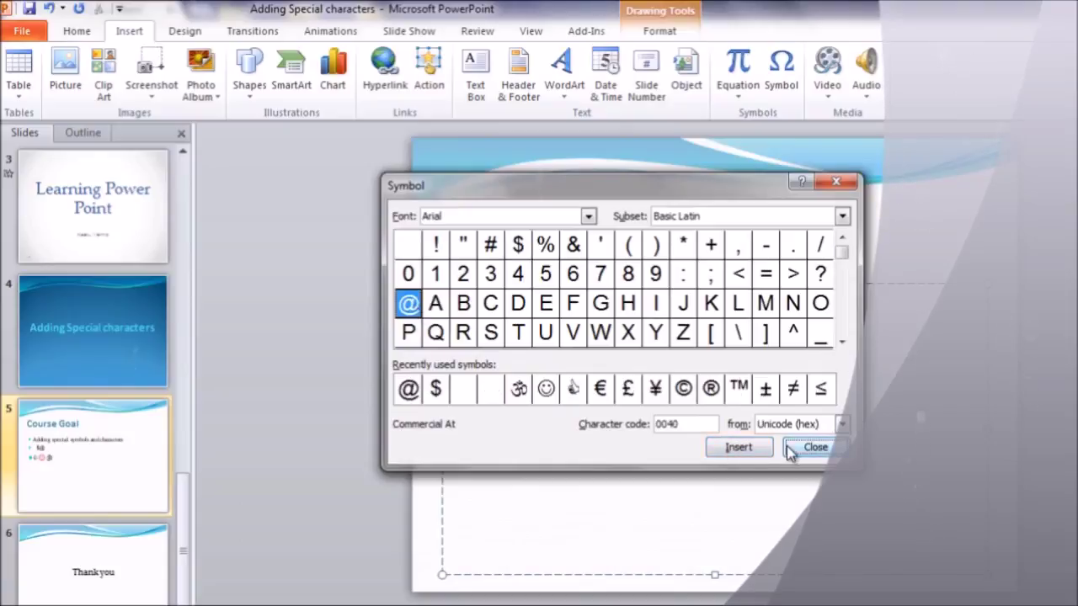
left_click(547, 253)
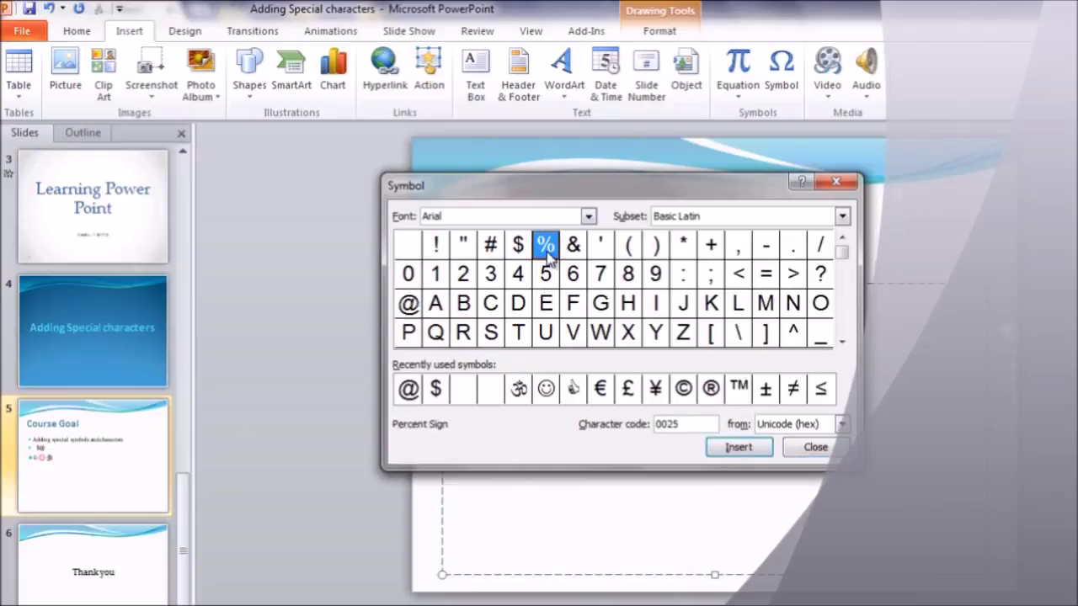
left_click(741, 447)
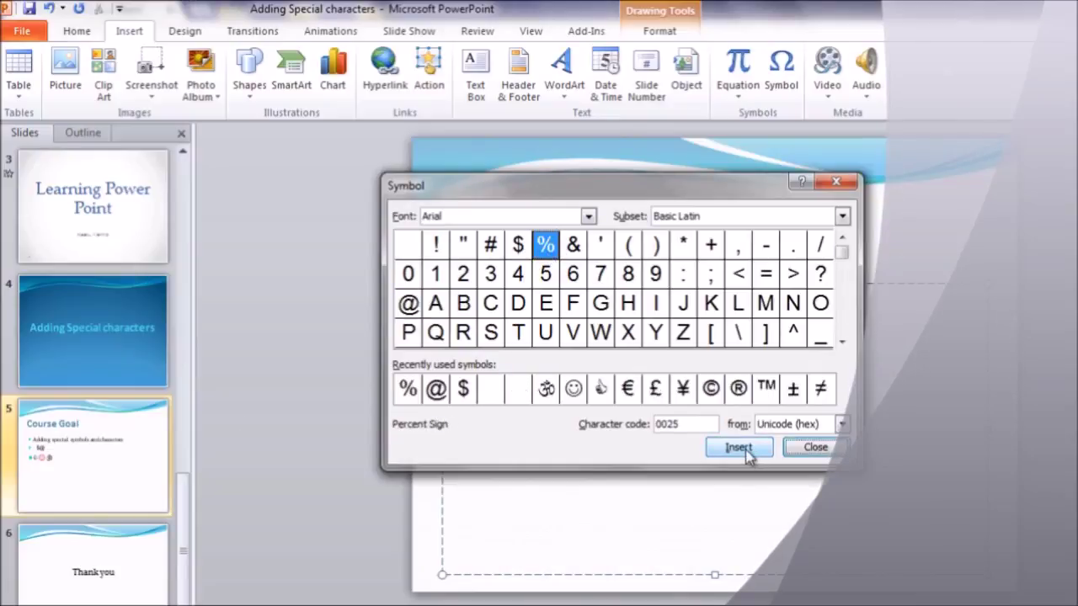
left_click(815, 447)
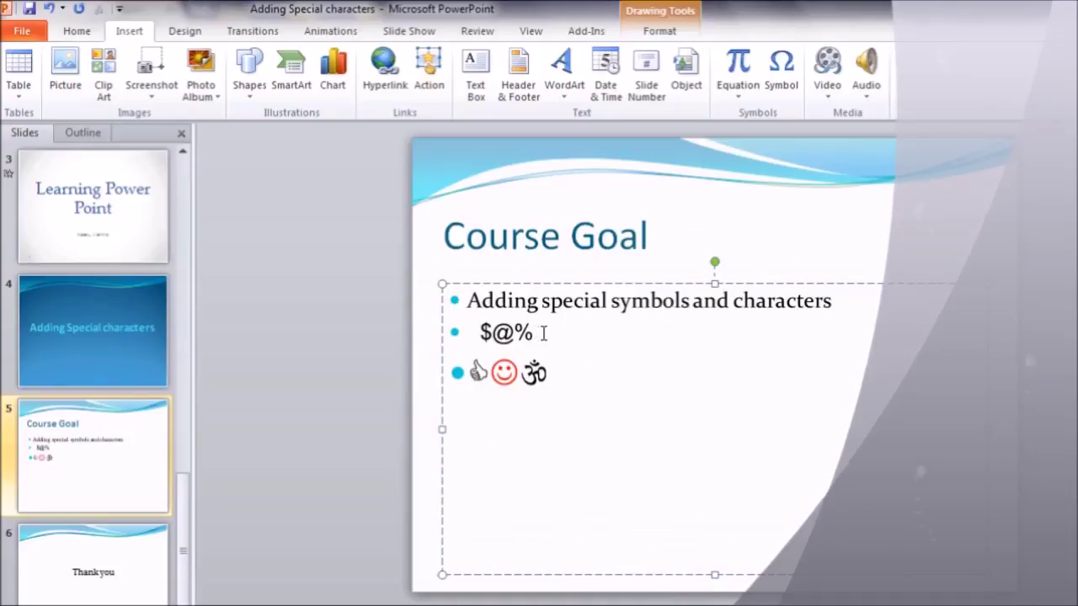
Step: Select the '$@%' symbols on the second bullet for font formatting
key("shift+Left")
key("shift+Left")
key("shift+Left")
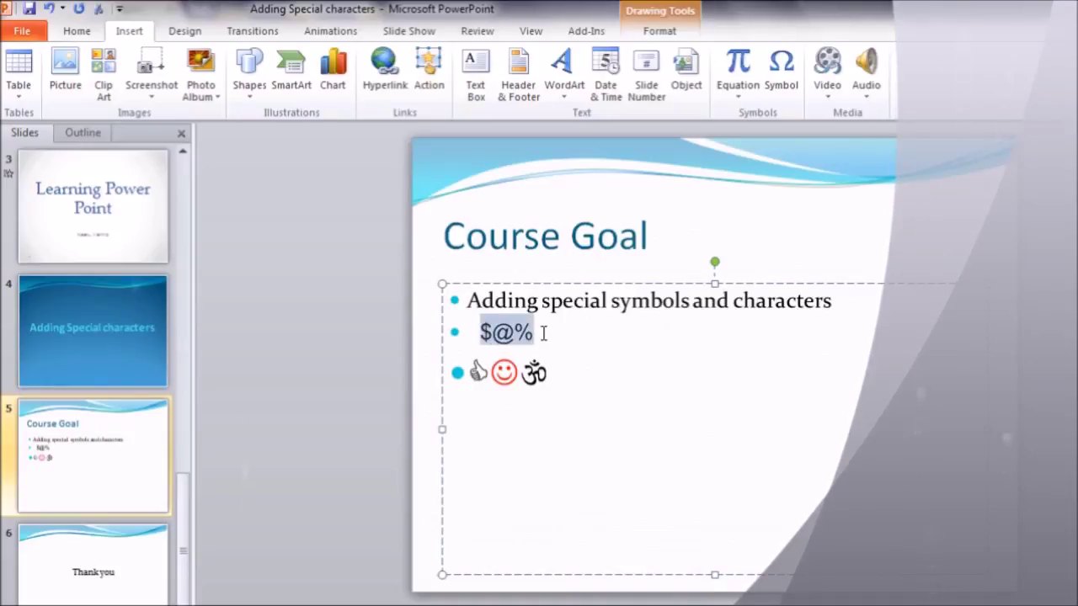
left_click(75, 31)
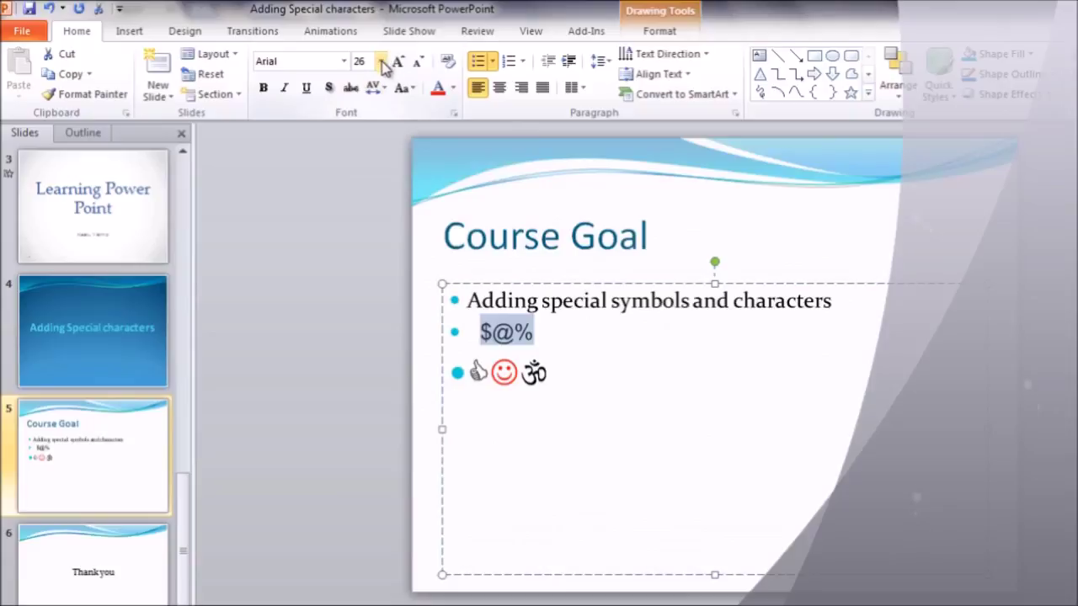
Step: Set the $@% symbols to 66 pt and colour them Turquoise Accent 3, Darker 50%
left_click(381, 62)
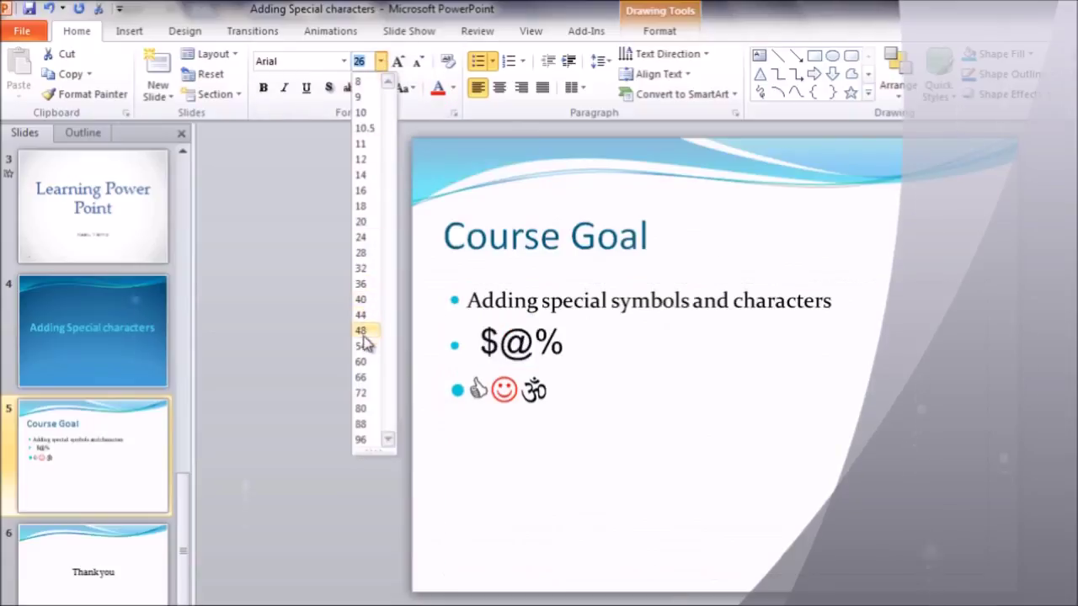
left_click(362, 378)
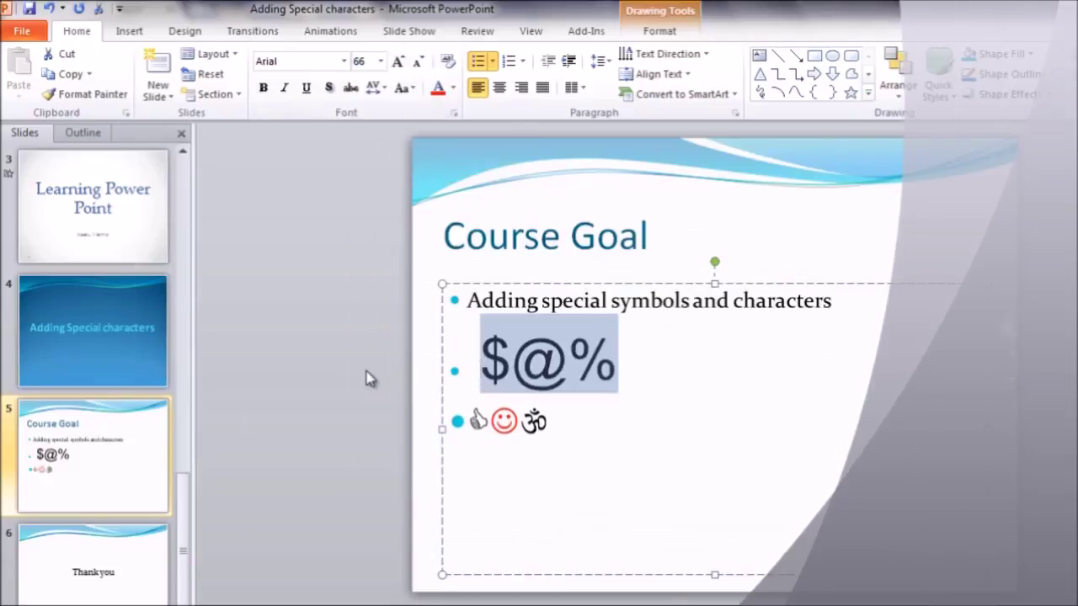
left_click(453, 88)
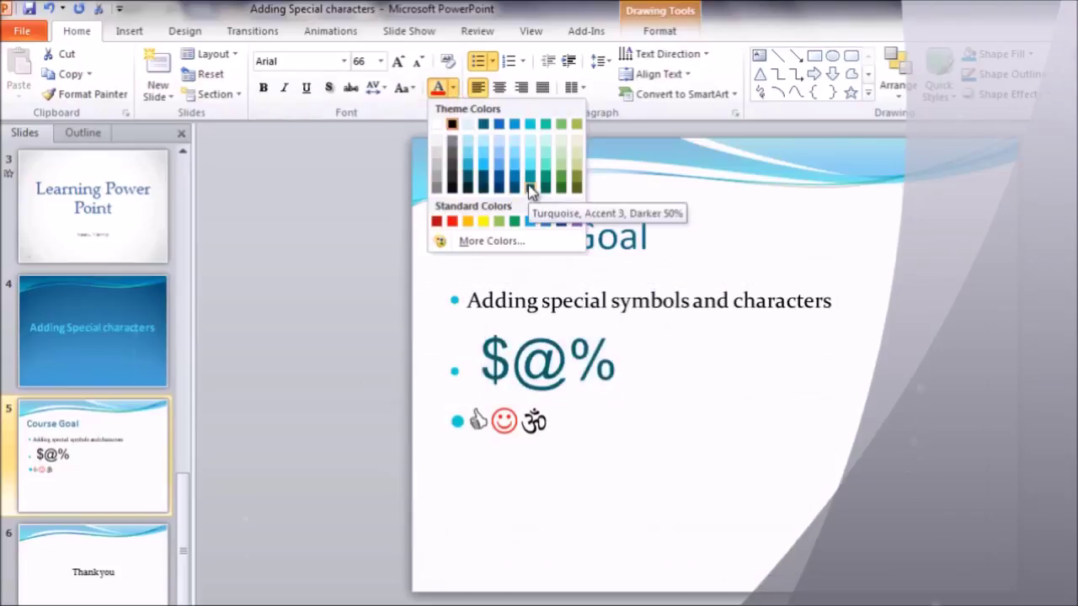
left_click(531, 190)
Step: Recolour only the % symbol green
left_click_drag(569, 353, 631, 353)
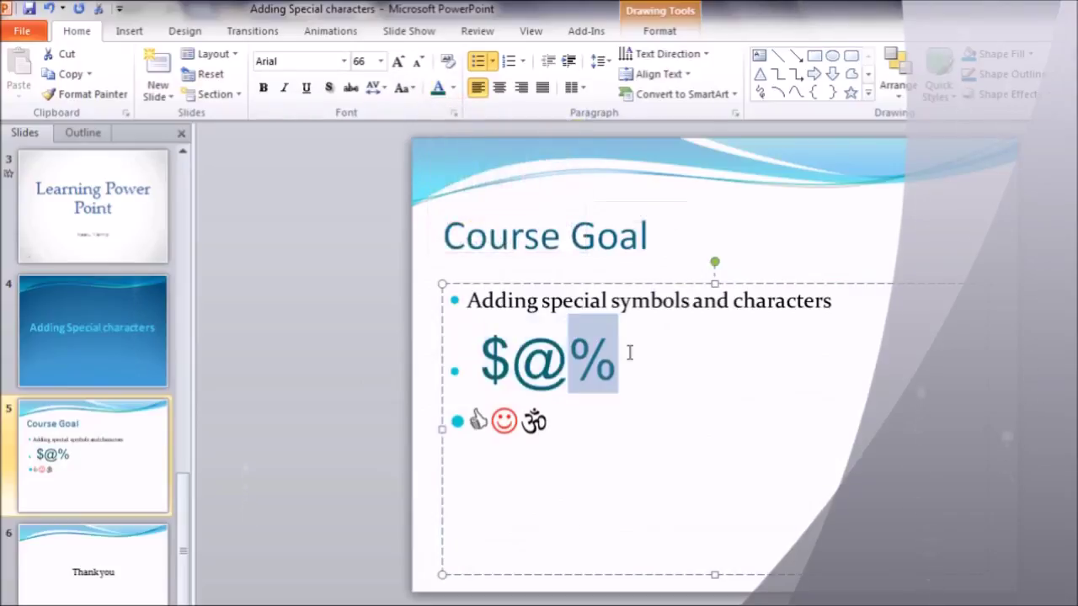
left_click(453, 87)
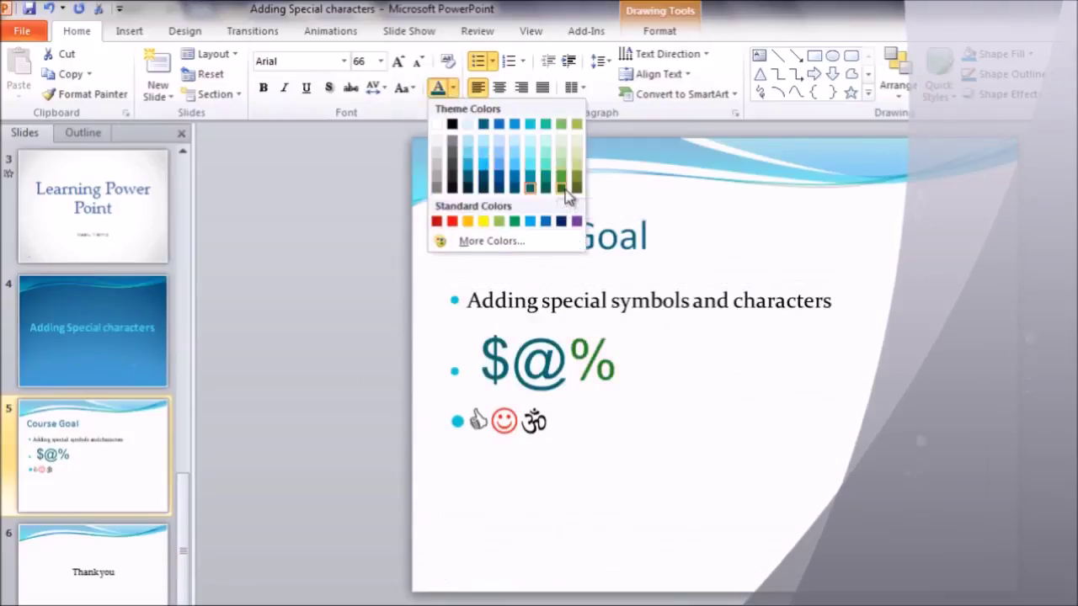
left_click(560, 187)
left_click(769, 400)
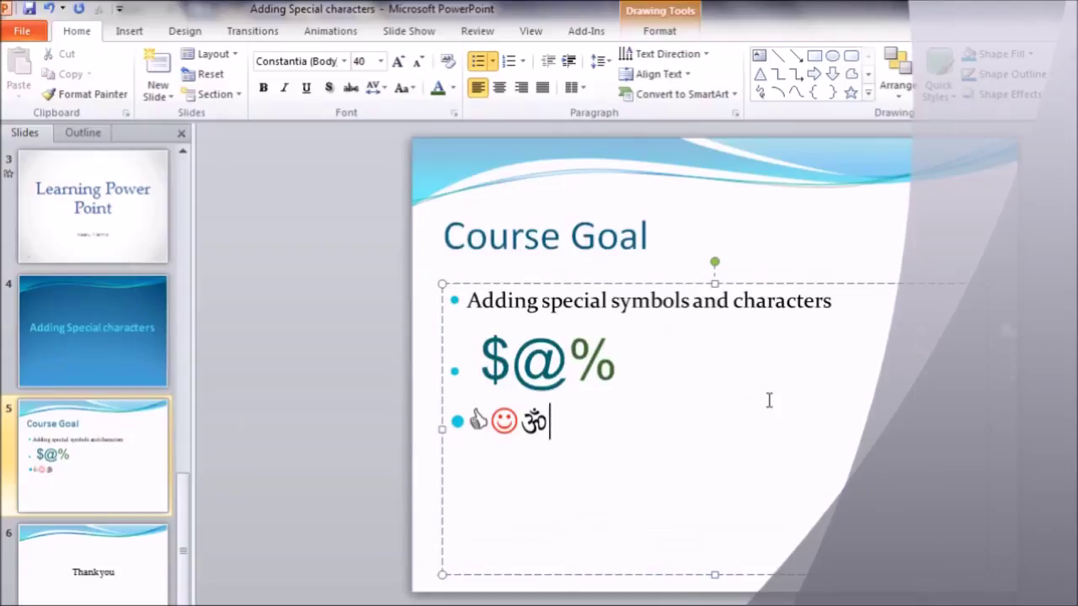
Step: Select, then deselect, the third bullet's symbols and show the Insert options
key("shift+Left")
key("shift+Left")
key("shift+Left")
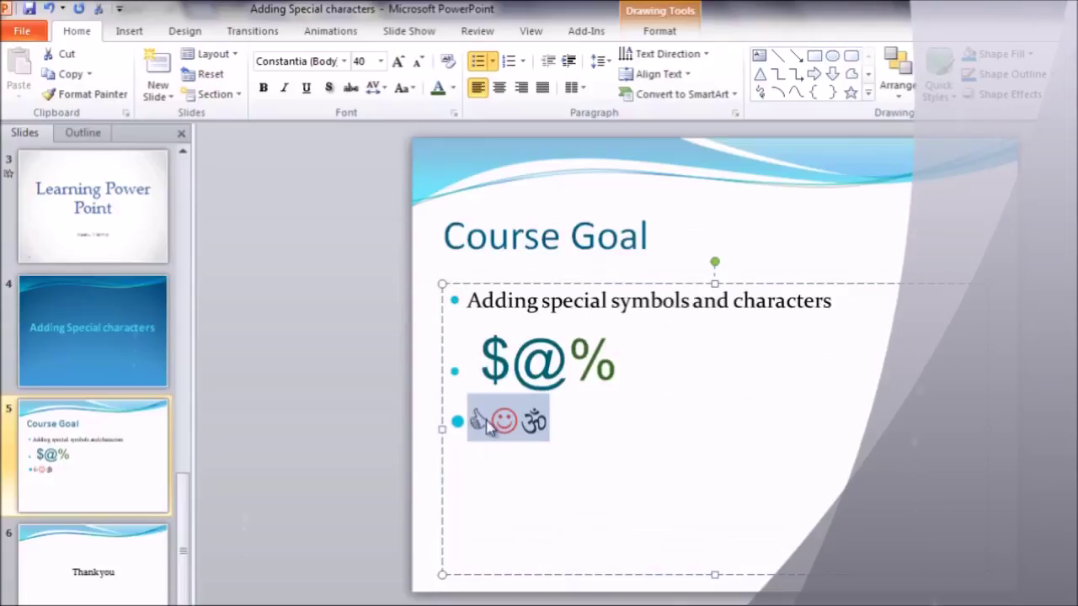
left_click(491, 421)
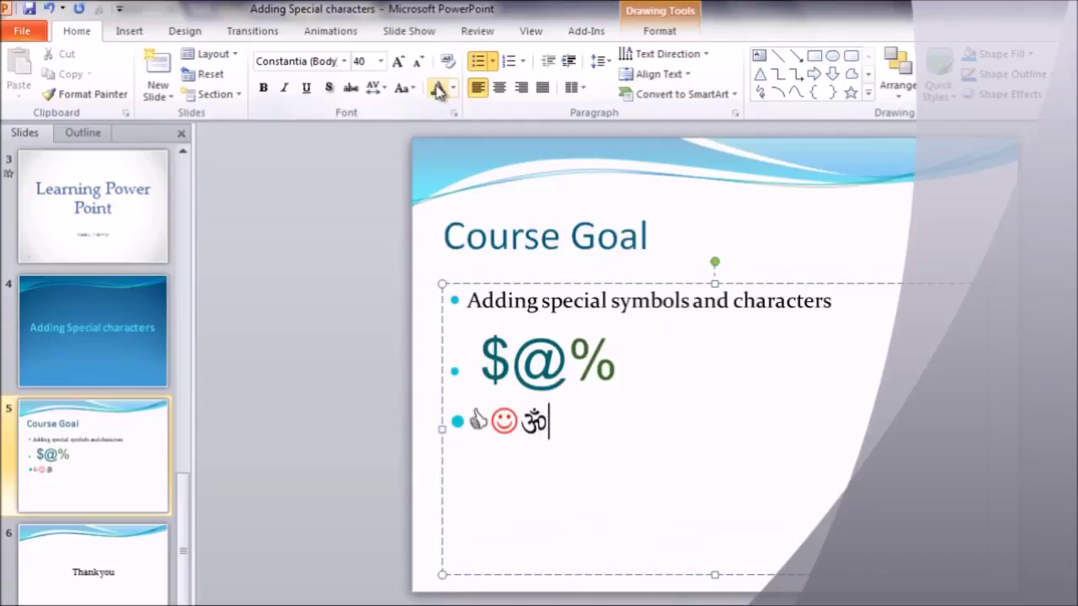
left_click(134, 32)
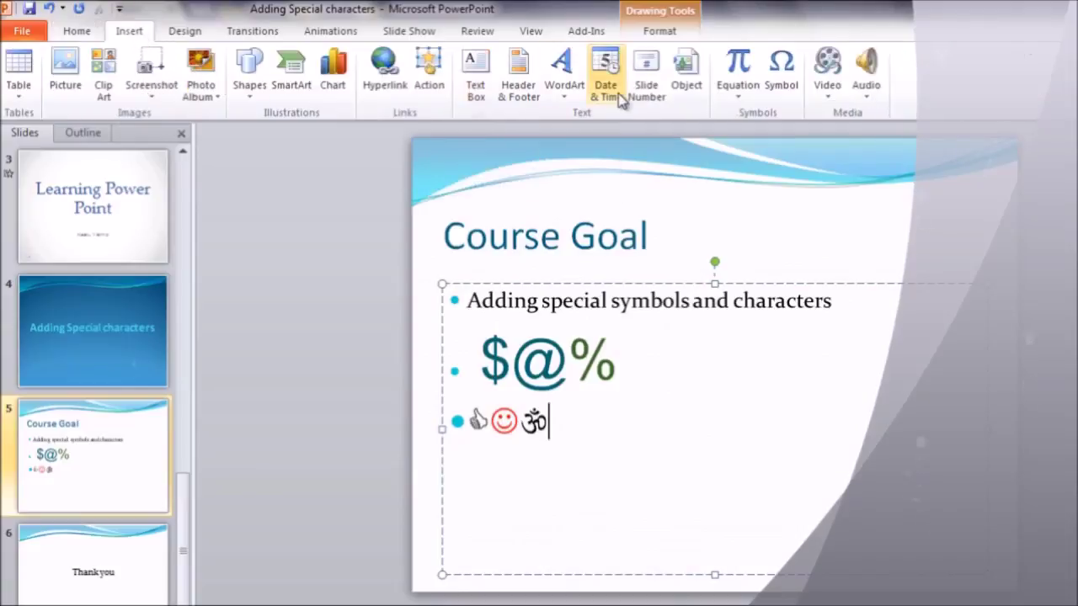
Step: Open the Symbol dialog and switch its font to Wingdings
left_click(784, 85)
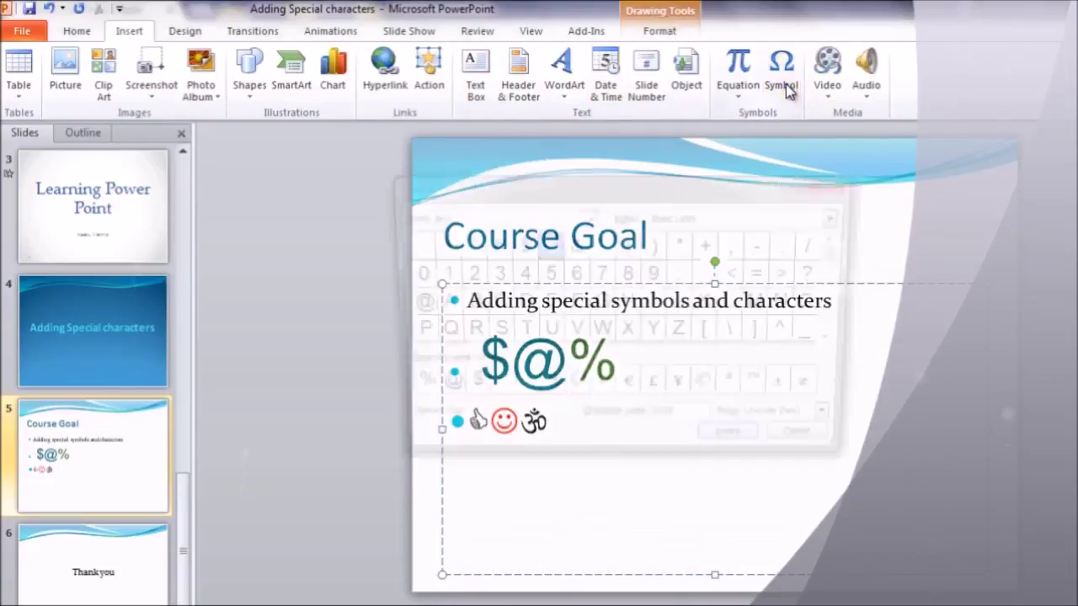
left_click(588, 217)
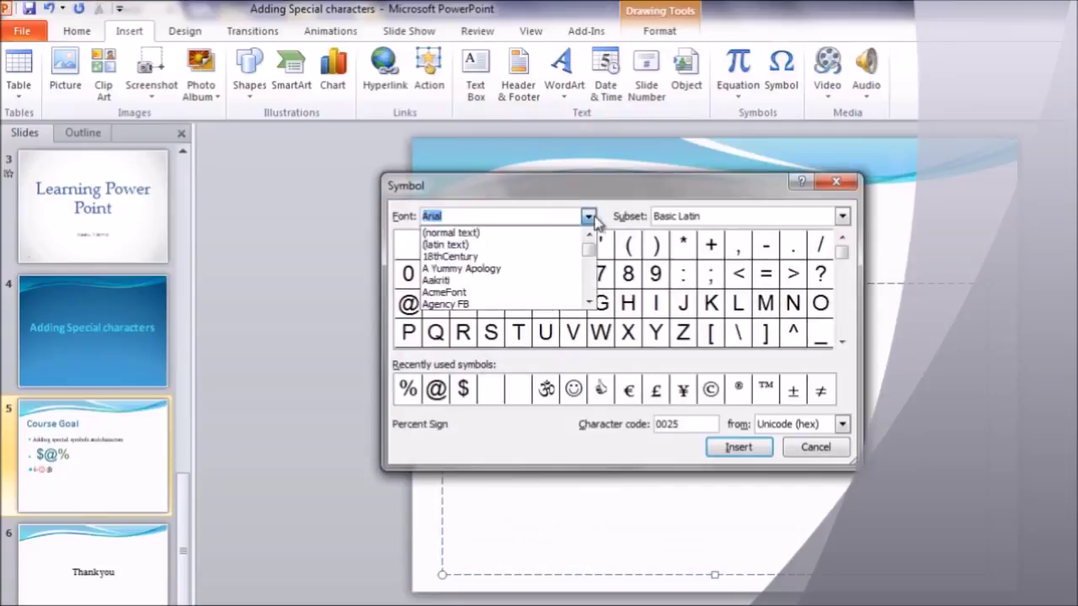
type("wi")
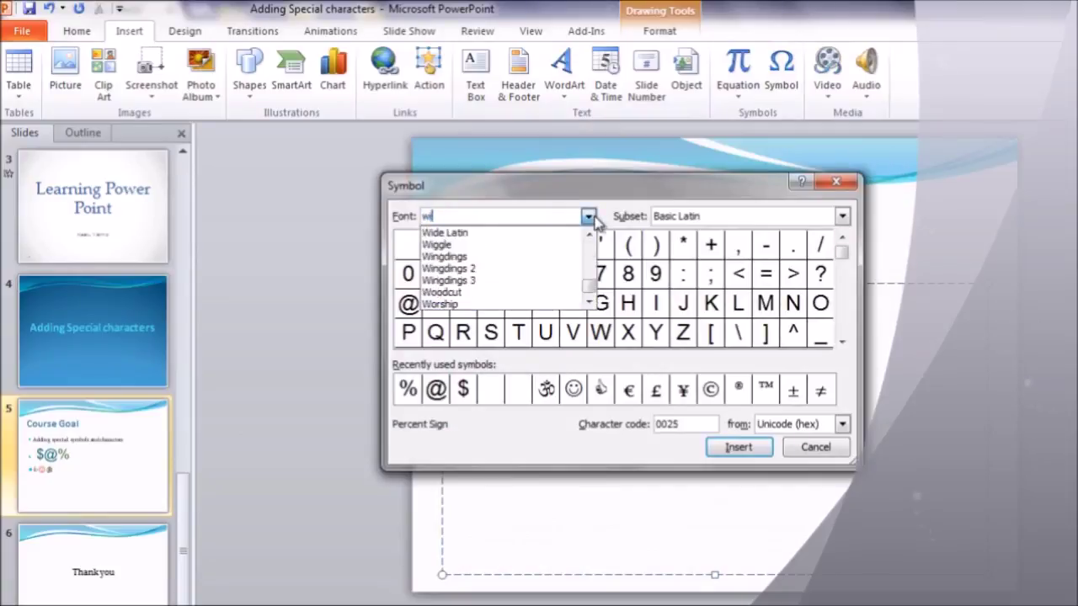
type("ngdings")
key("Return")
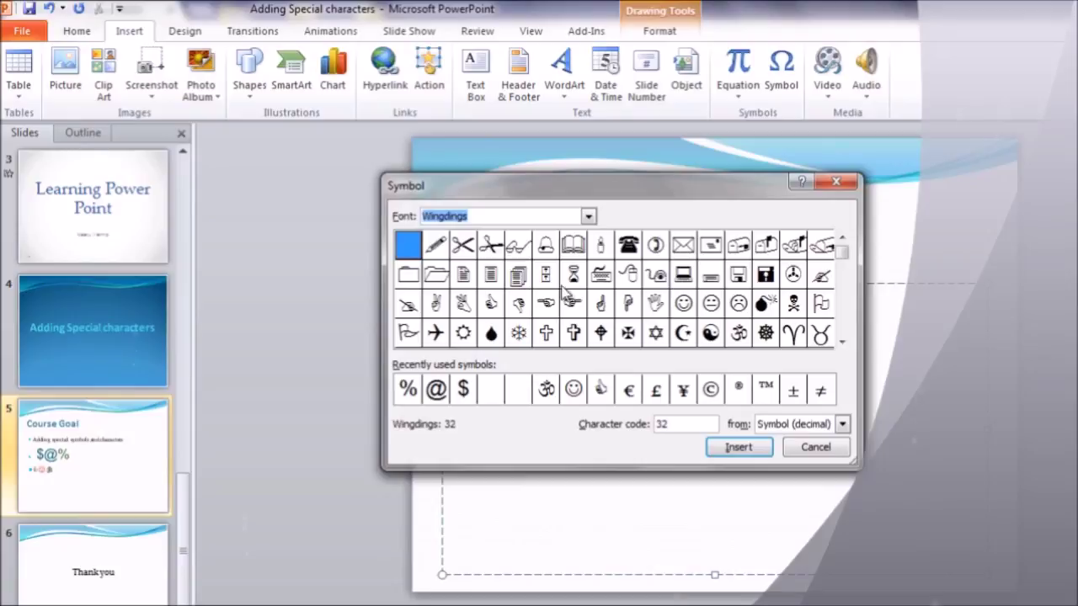
Step: Insert Wingdings character 203 after the Om symbol and start a new bullet line
left_click(465, 336)
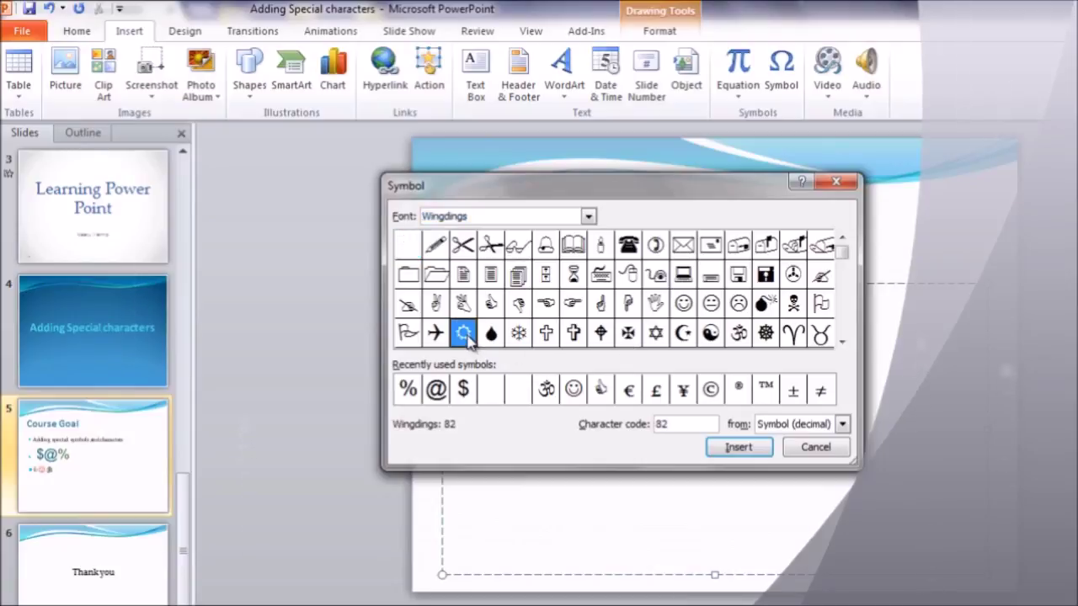
left_click(842, 341)
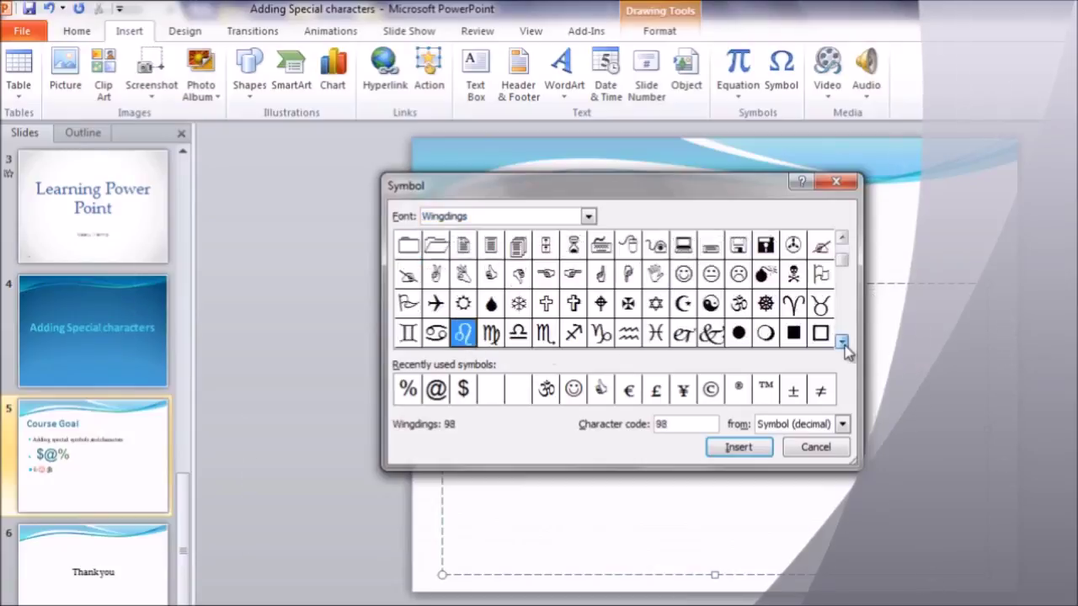
left_click(842, 341)
left_click(842, 341)
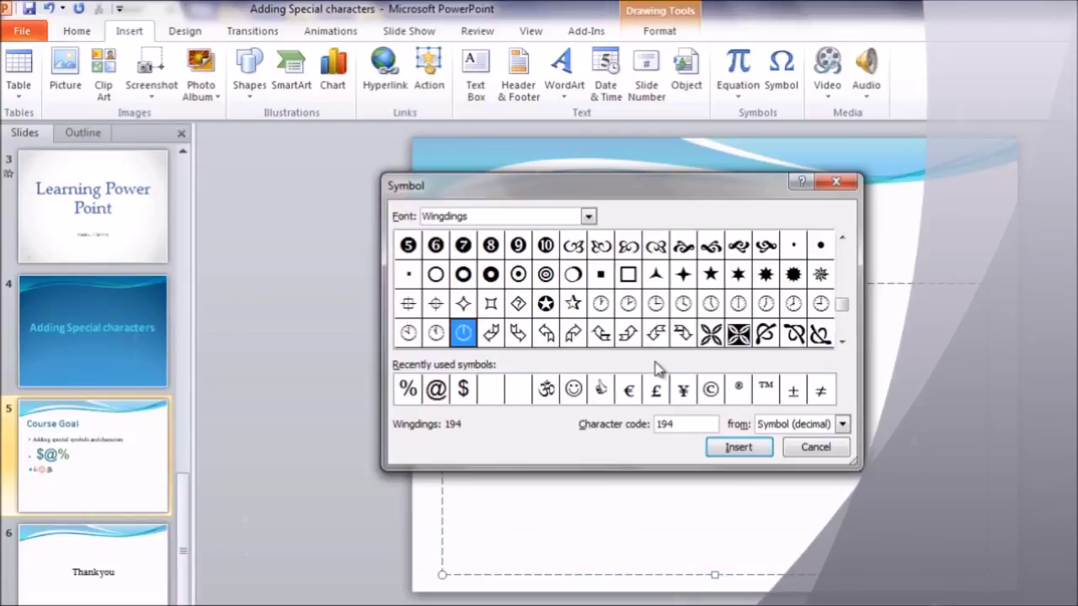
left_click(711, 335)
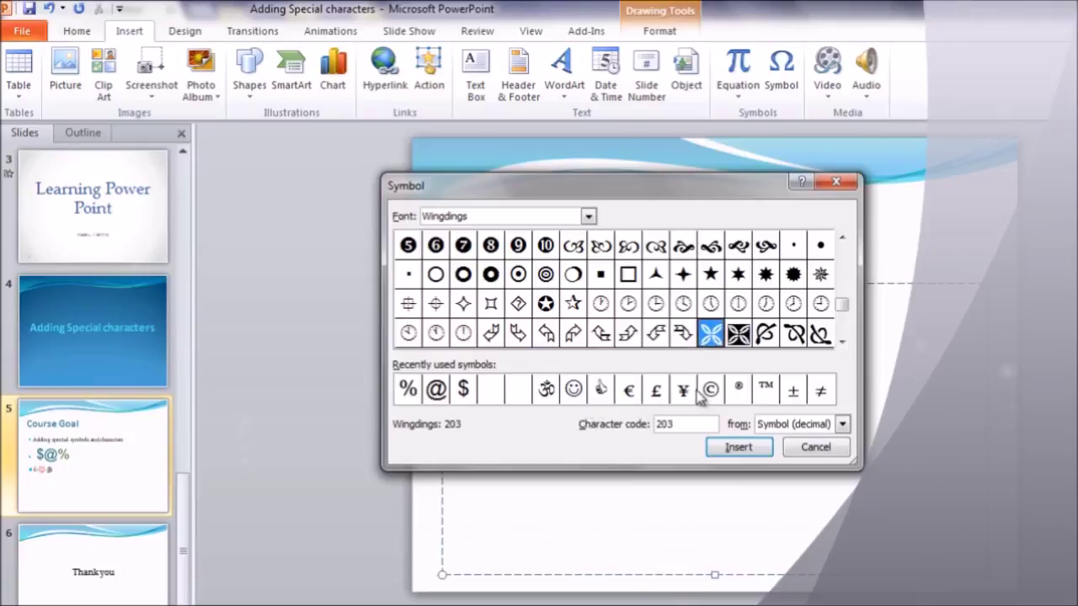
left_click(737, 448)
key("Return")
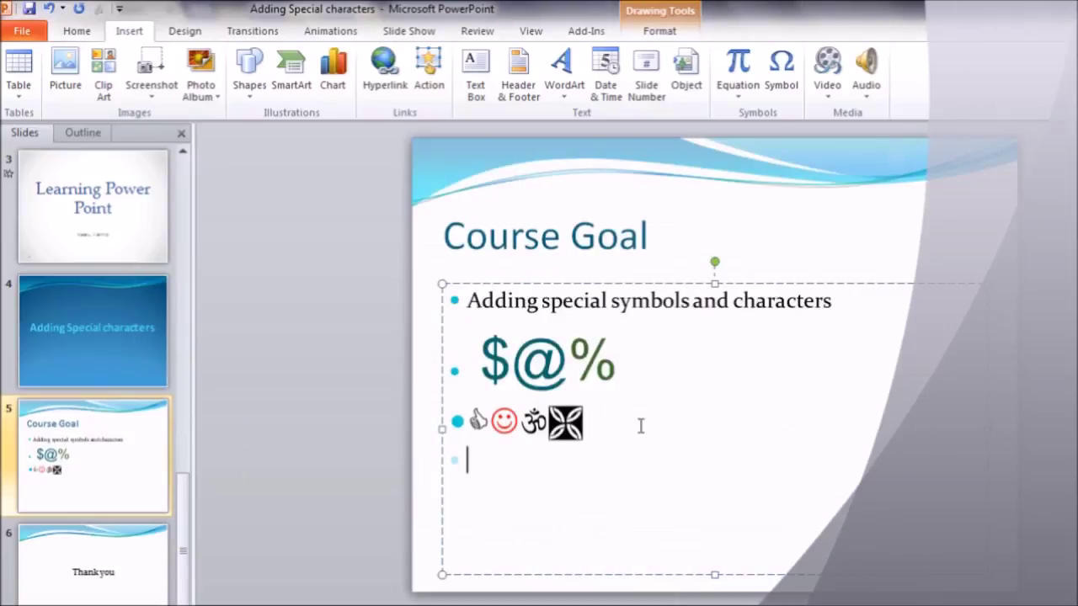
left_click(88, 596)
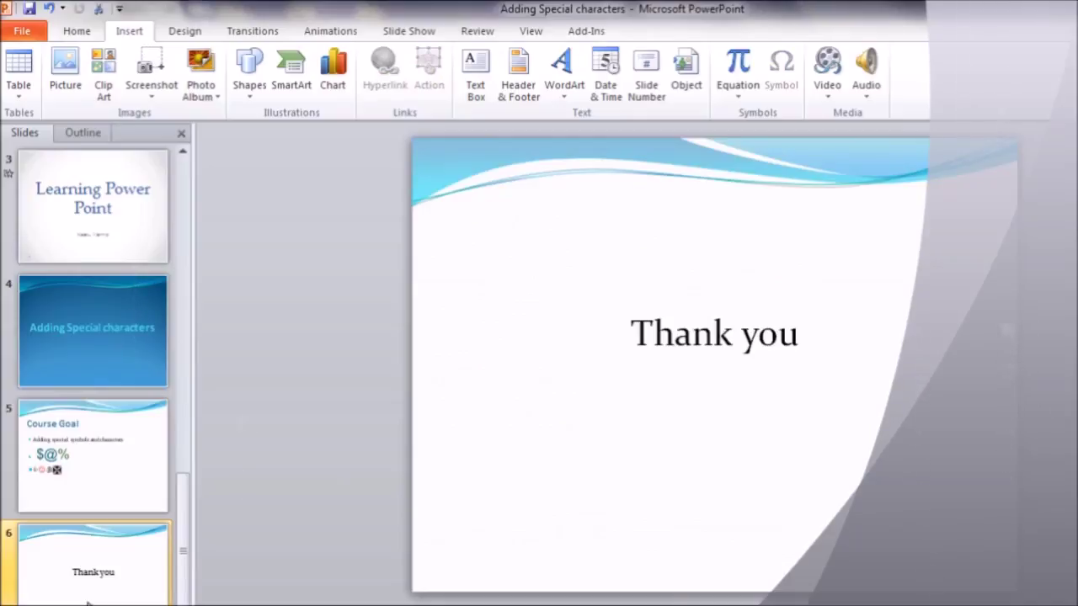
Step: Delete the Wingdings ornament after Om, then view the Thank you slide
left_click(82, 457)
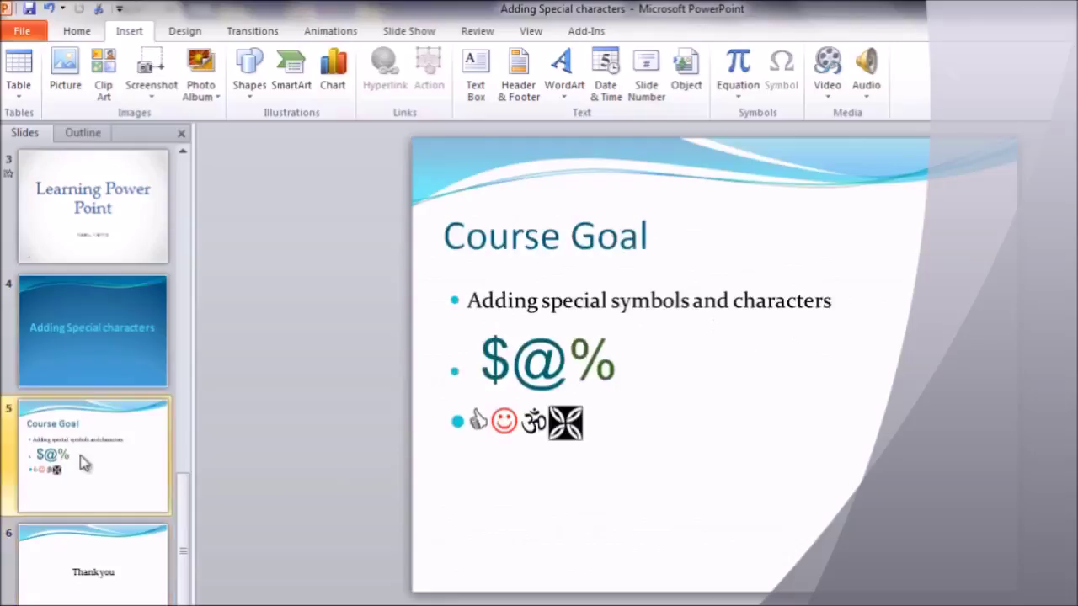
left_click(589, 428)
key("BackSpace")
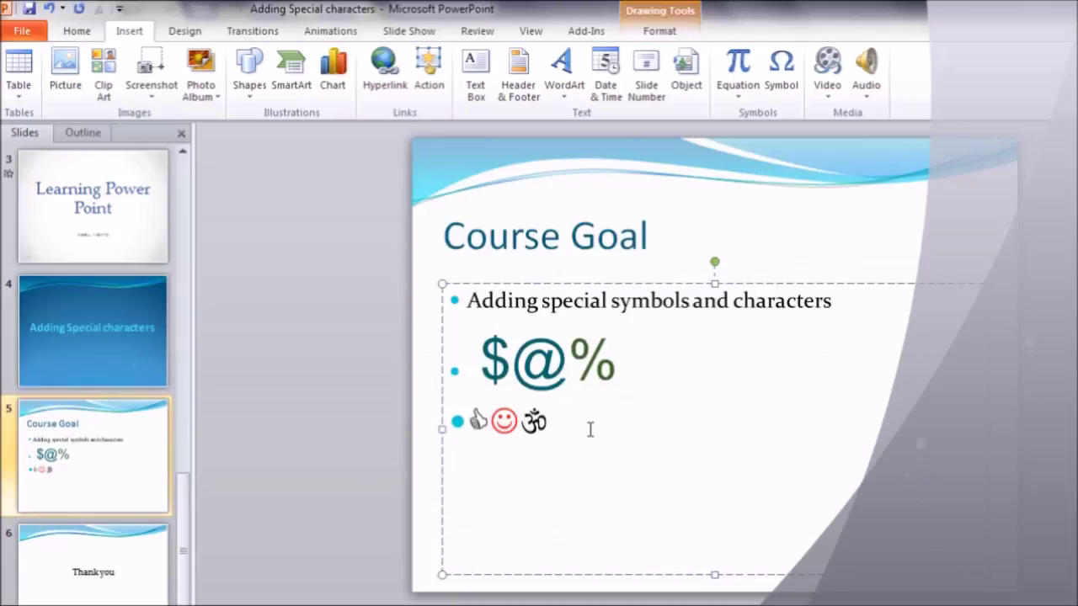
left_click(114, 558)
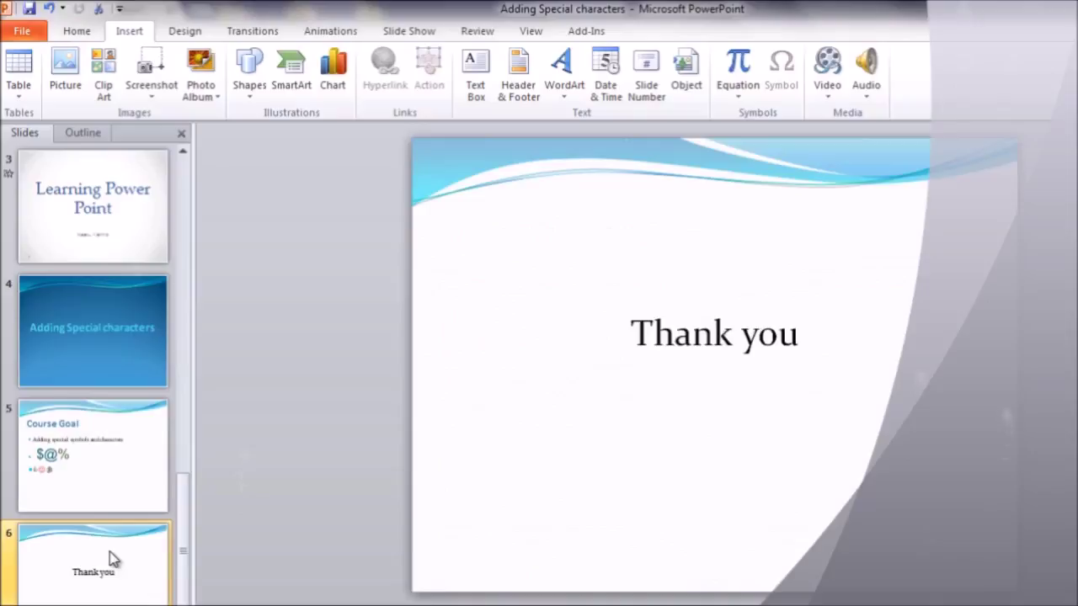